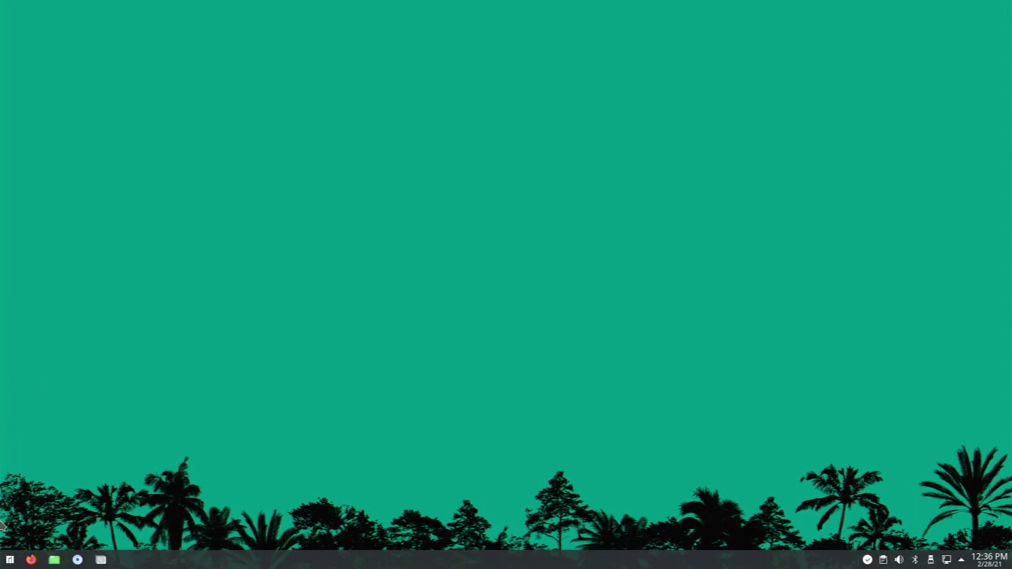
# - Browse the application launcher's list of installed applications, then close the menu
pyautogui.click(7, 560)
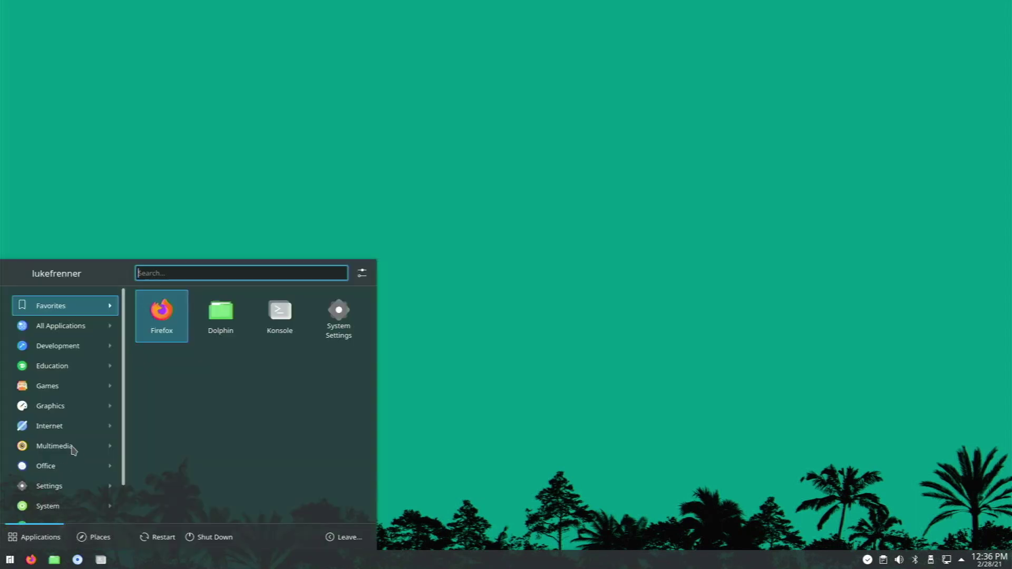
pyautogui.moveTo(79, 343)
pyautogui.moveTo(73, 325)
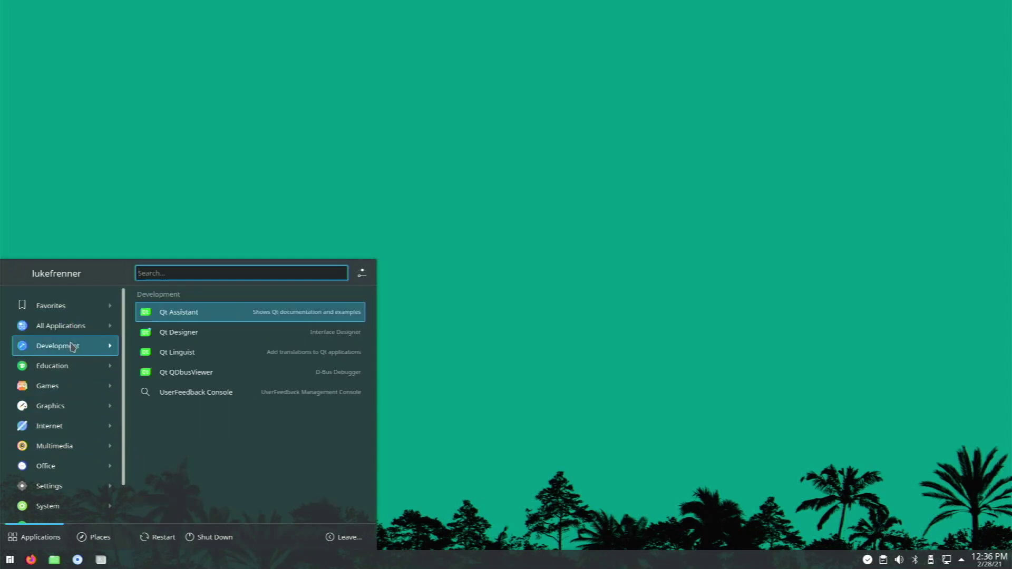
pyautogui.moveTo(69, 372)
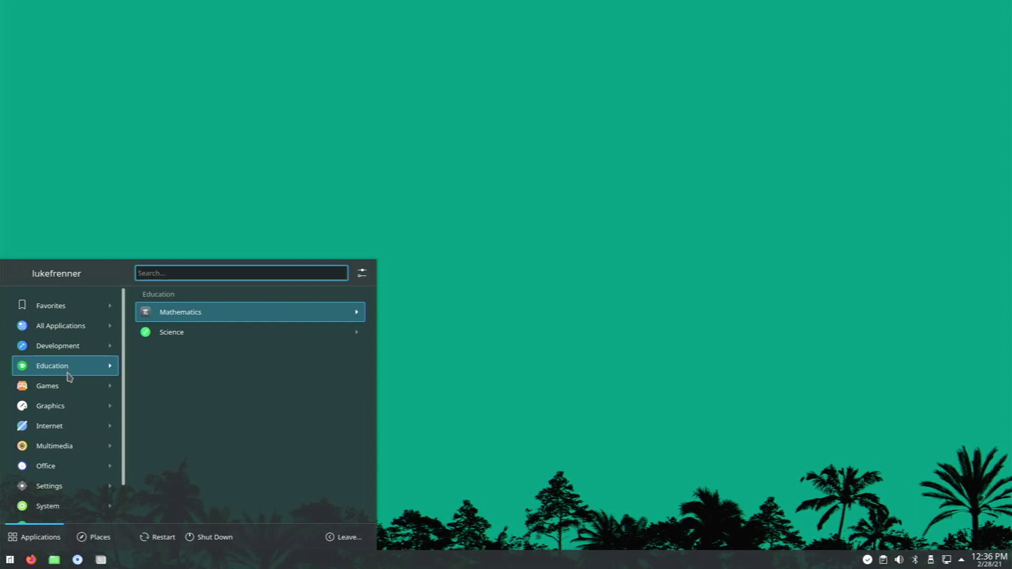
pyautogui.moveTo(69, 411)
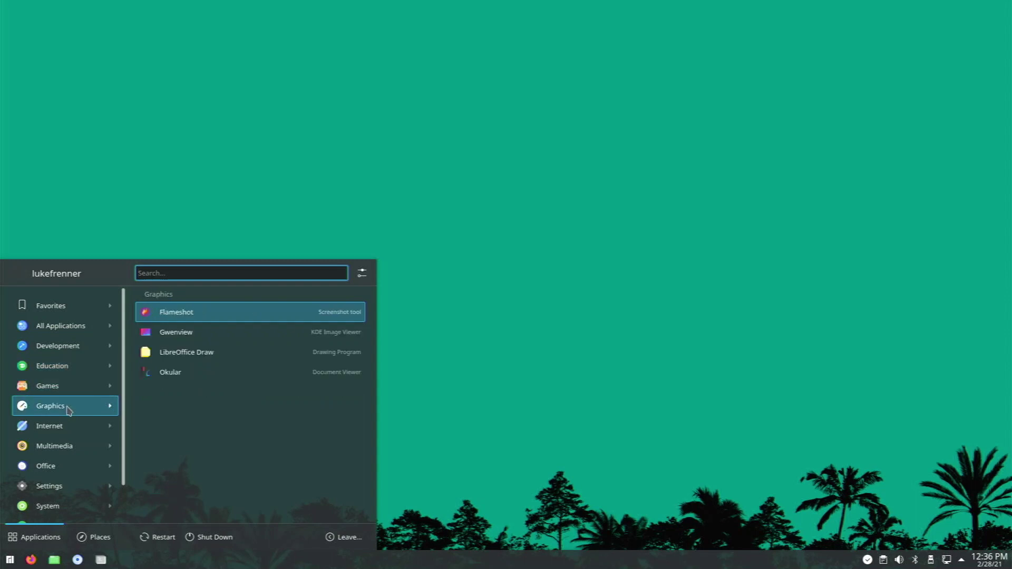
pyautogui.moveTo(67, 433)
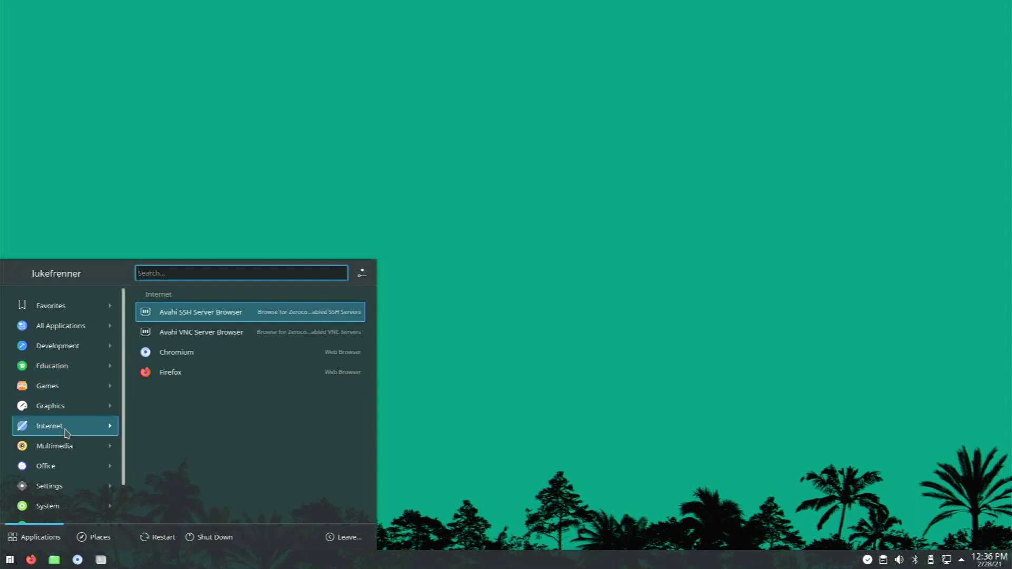
pyautogui.moveTo(62, 469)
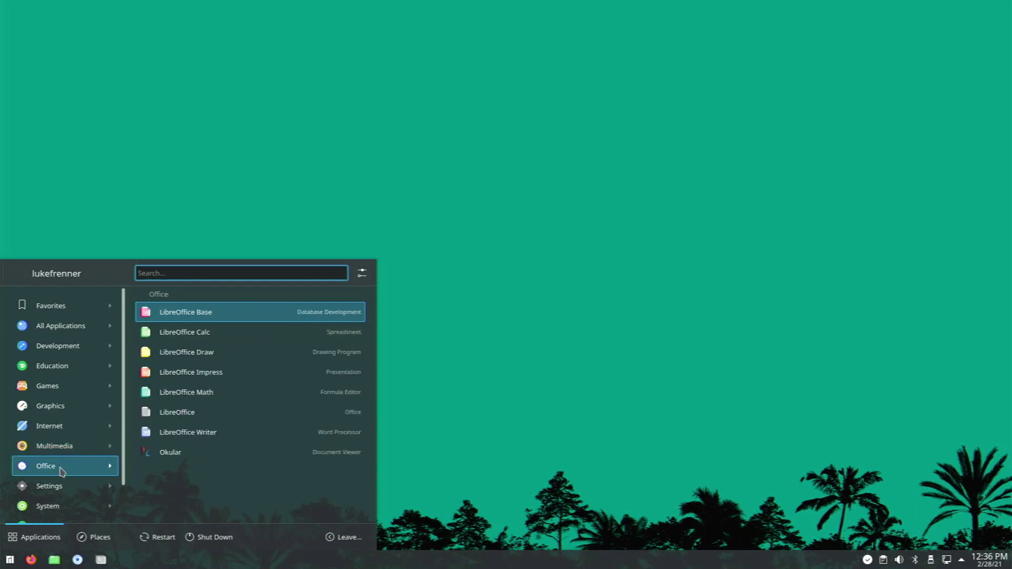
pyautogui.scroll(-1, 62, 471)
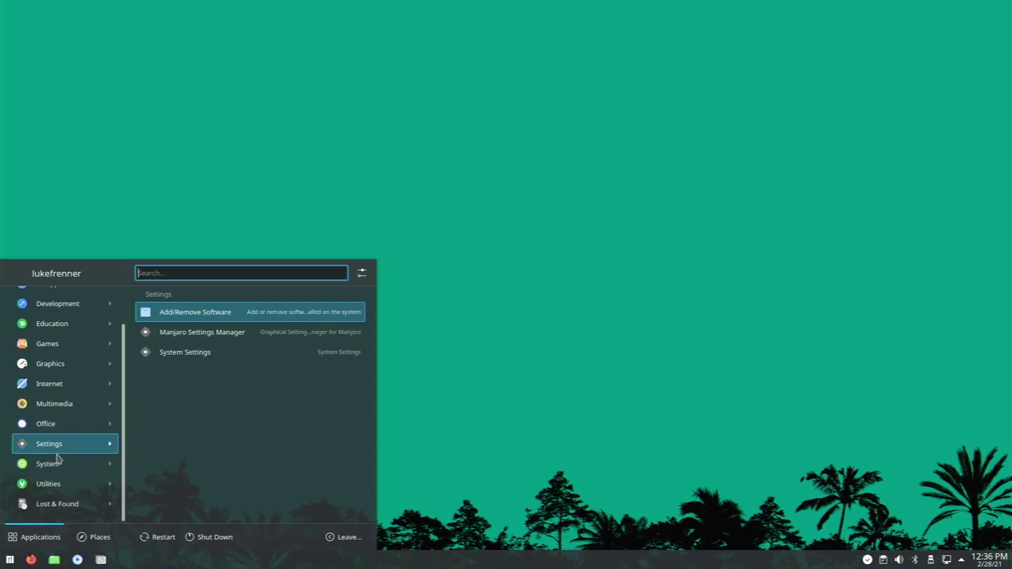
pyautogui.moveTo(49, 509)
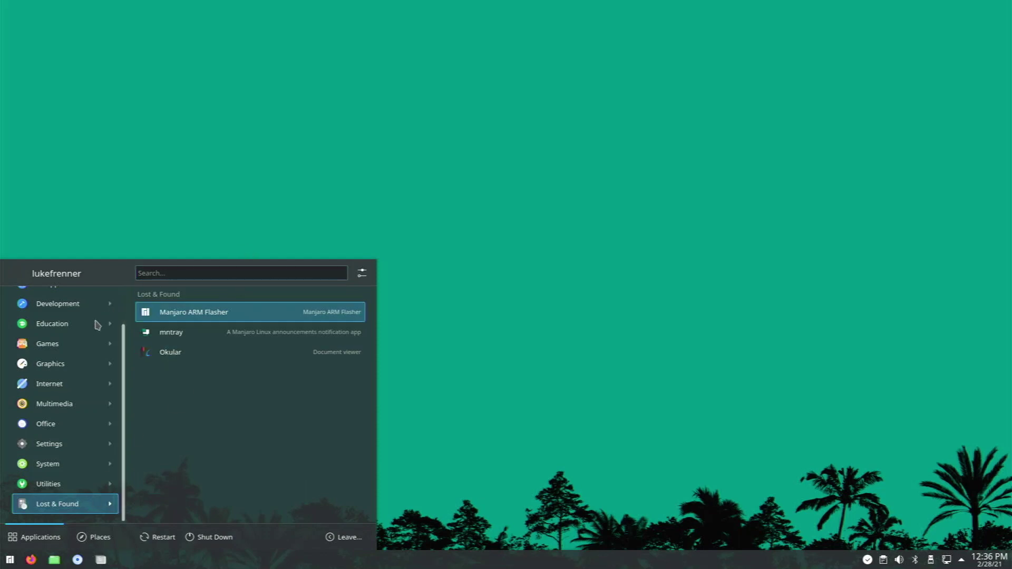
pyautogui.scroll(1, 94, 362)
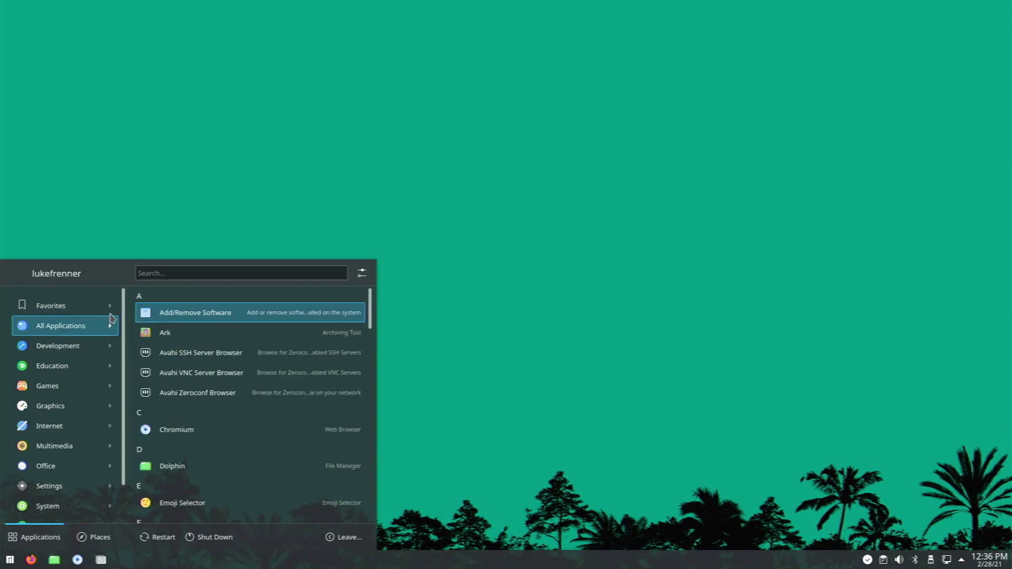
pyautogui.click(212, 208)
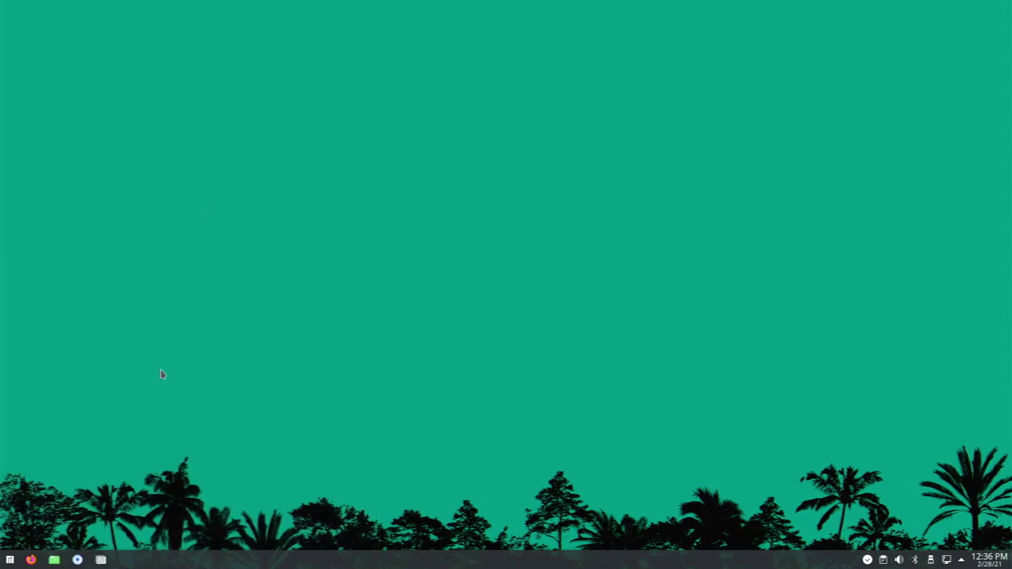
# - Open Konsole, centre its window, and run neofetch
pyautogui.click(101, 560)
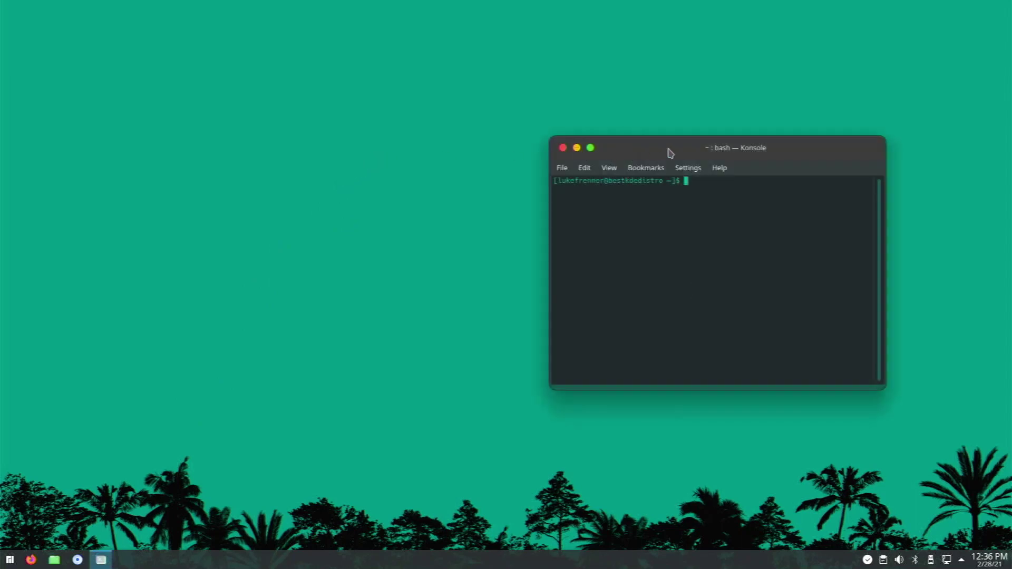
pyautogui.moveTo(670, 152); pyautogui.dragTo(385, 174)
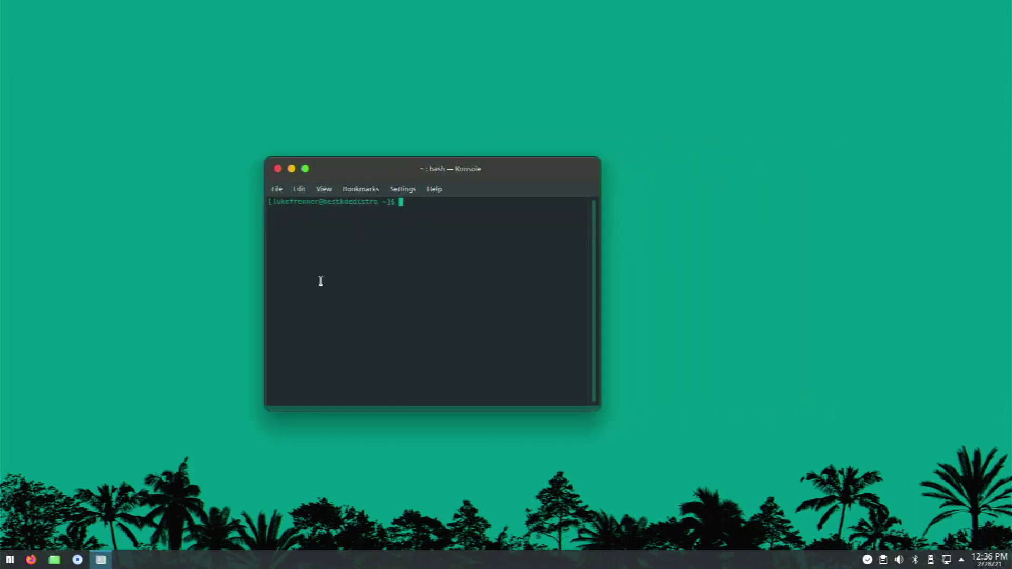
pyautogui.write('neofetch')
pyautogui.press('Return')
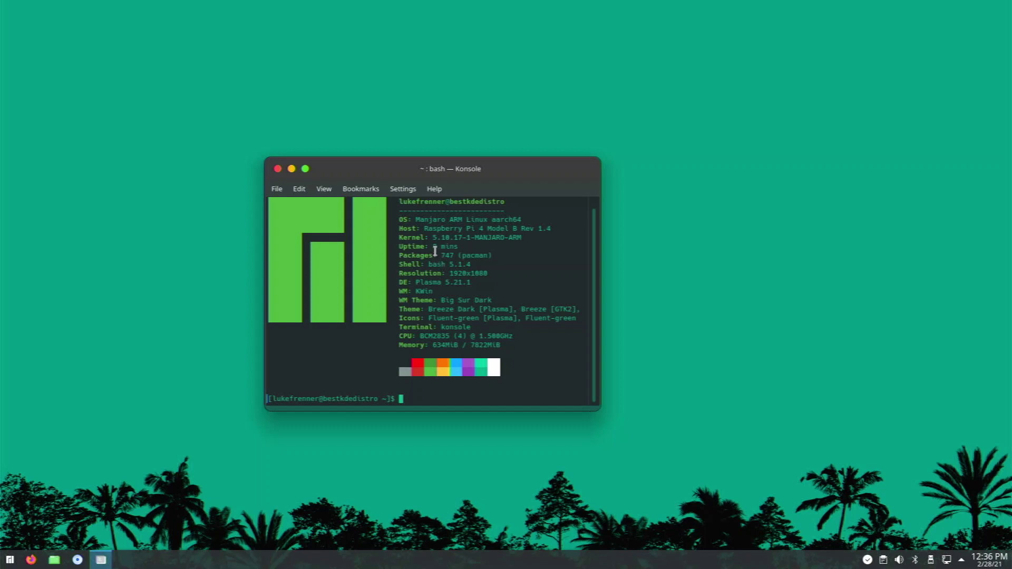
pyautogui.moveTo(430, 173); pyautogui.dragTo(481, 175)
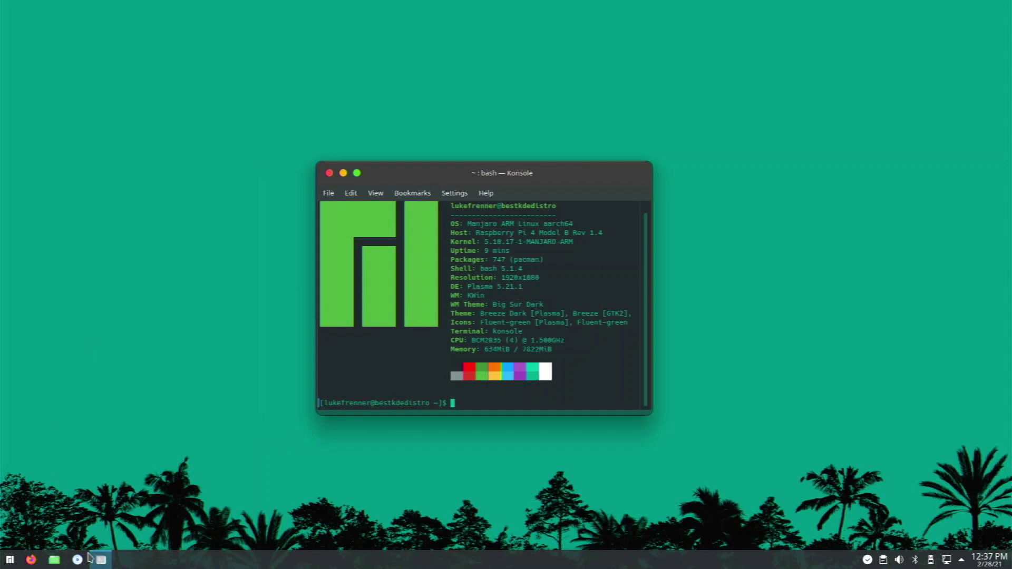
# - Launch System Settings from the launcher's Favorites, moving Konsole to the right behind it
pyautogui.click(6, 560)
pyautogui.click(63, 391)
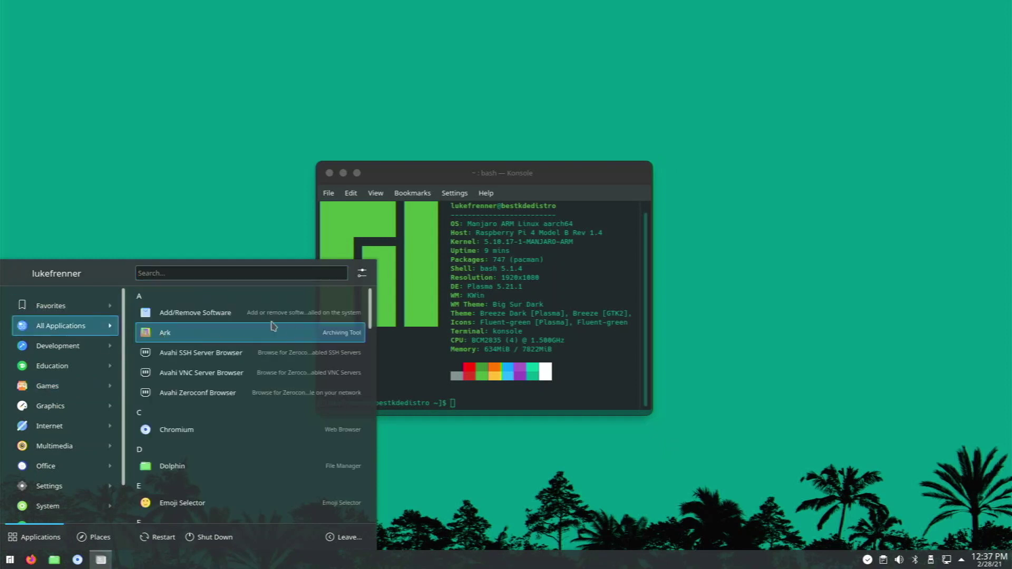
pyautogui.moveTo(105, 302)
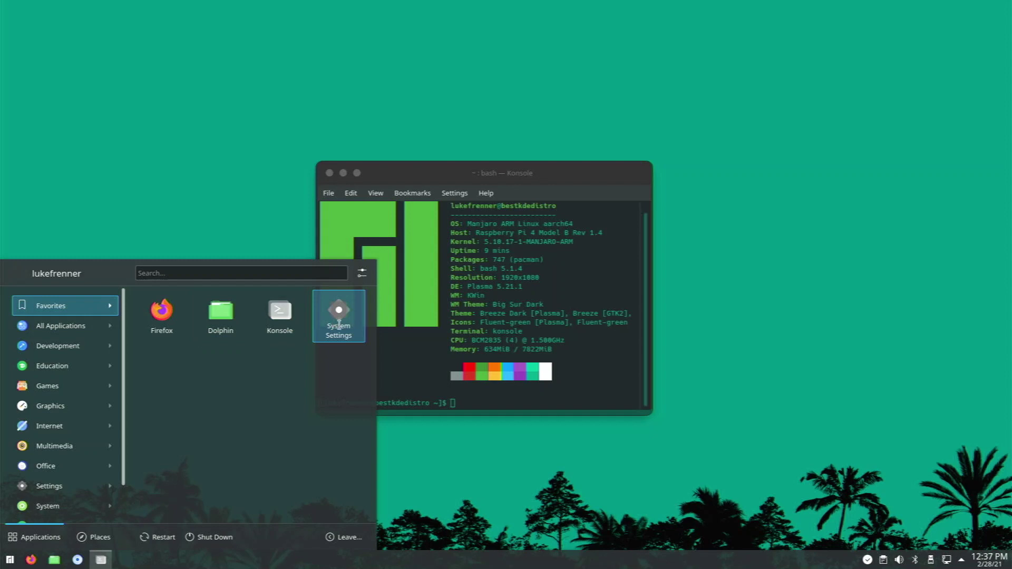
pyautogui.click(339, 316)
pyautogui.moveTo(428, 173); pyautogui.dragTo(650, 163)
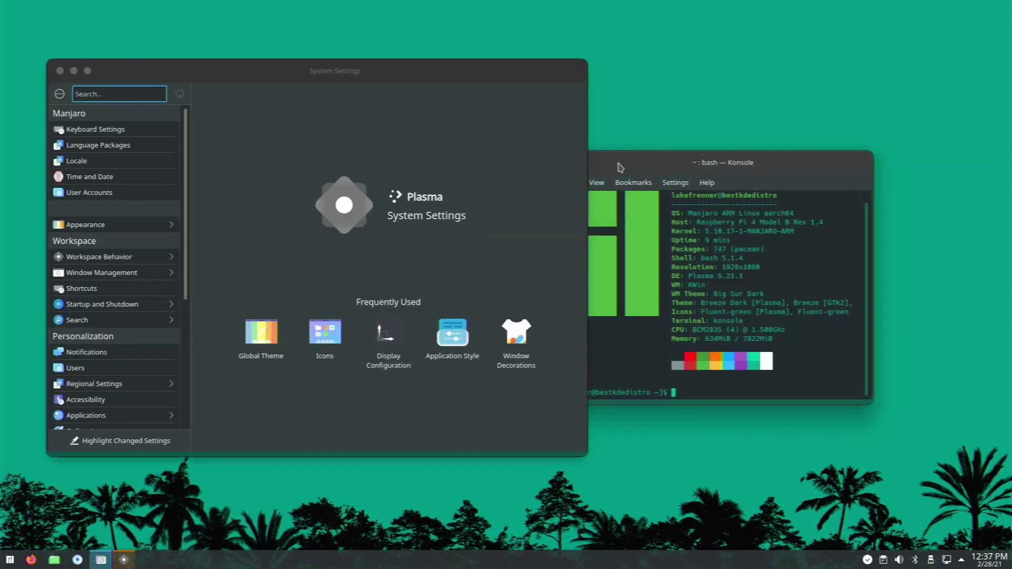
pyautogui.click(244, 427)
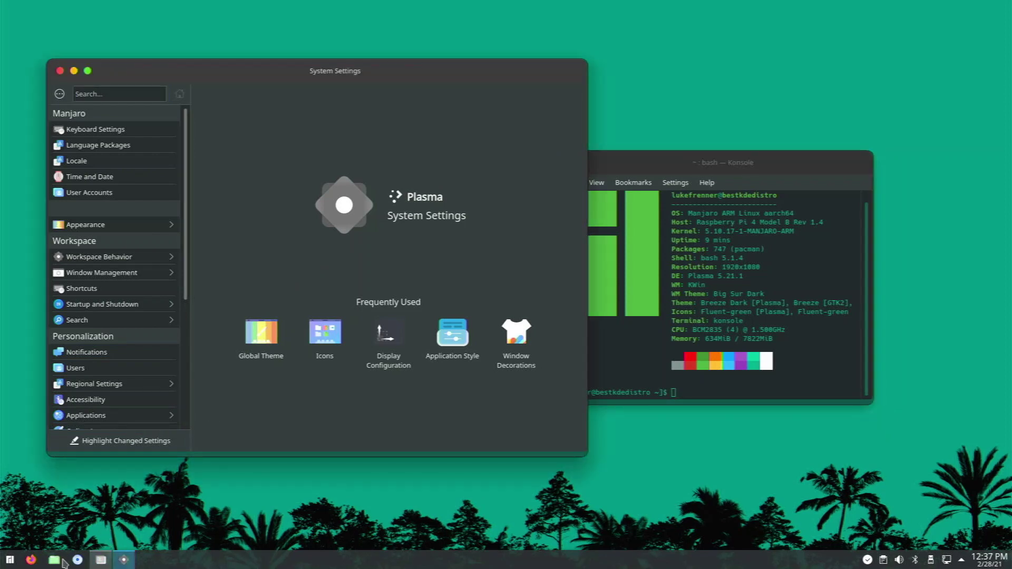
pyautogui.moveTo(68, 558); pyautogui.dragTo(177, 393)
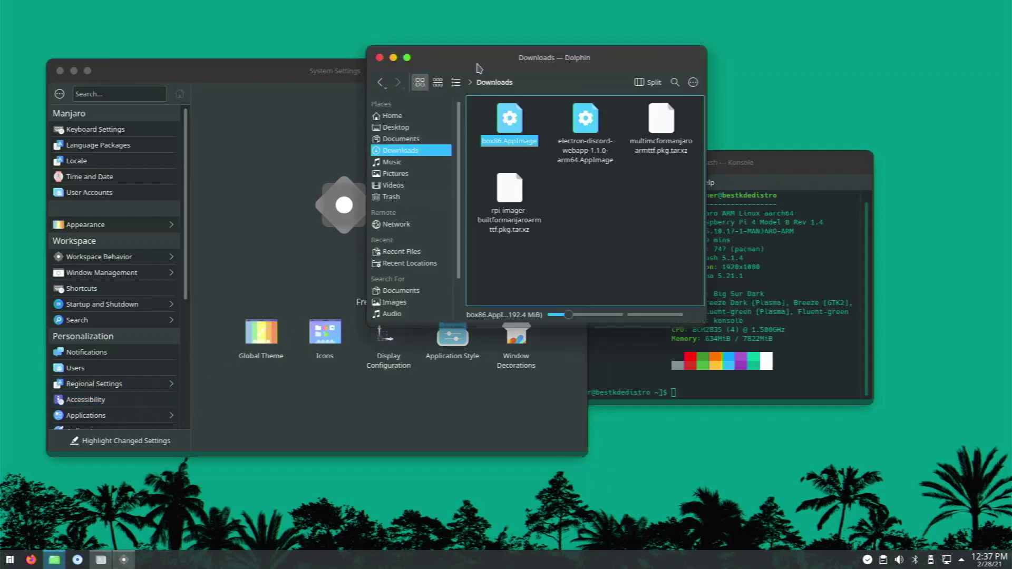
pyautogui.moveTo(463, 57); pyautogui.dragTo(435, 170)
pyautogui.click(454, 147)
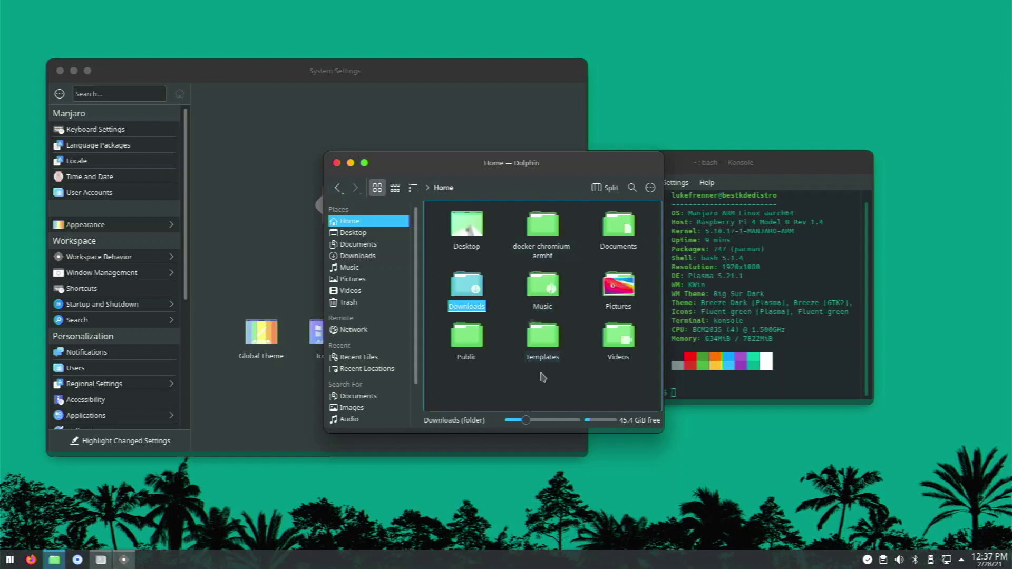
pyautogui.click(337, 163)
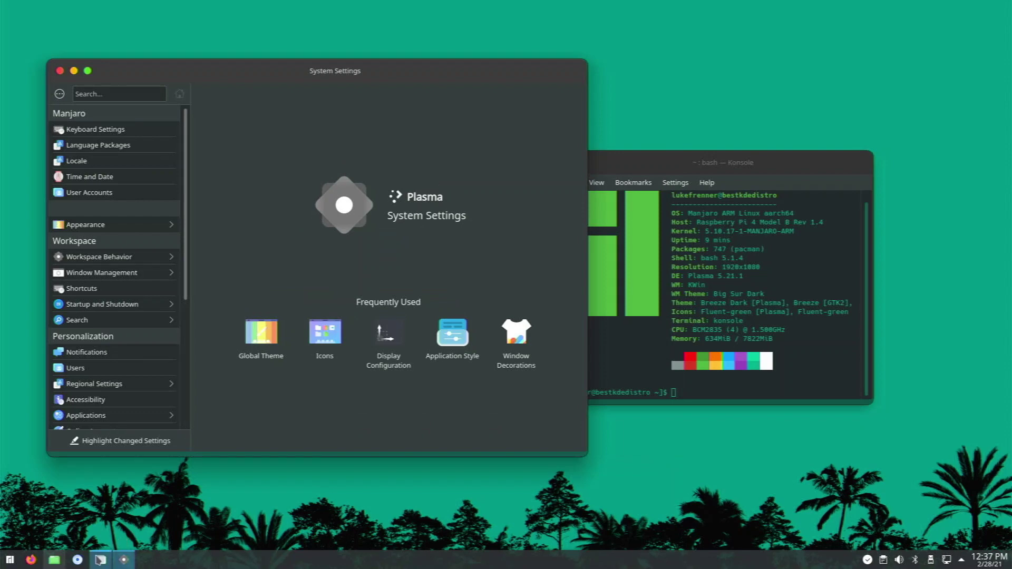
pyautogui.click(55, 560)
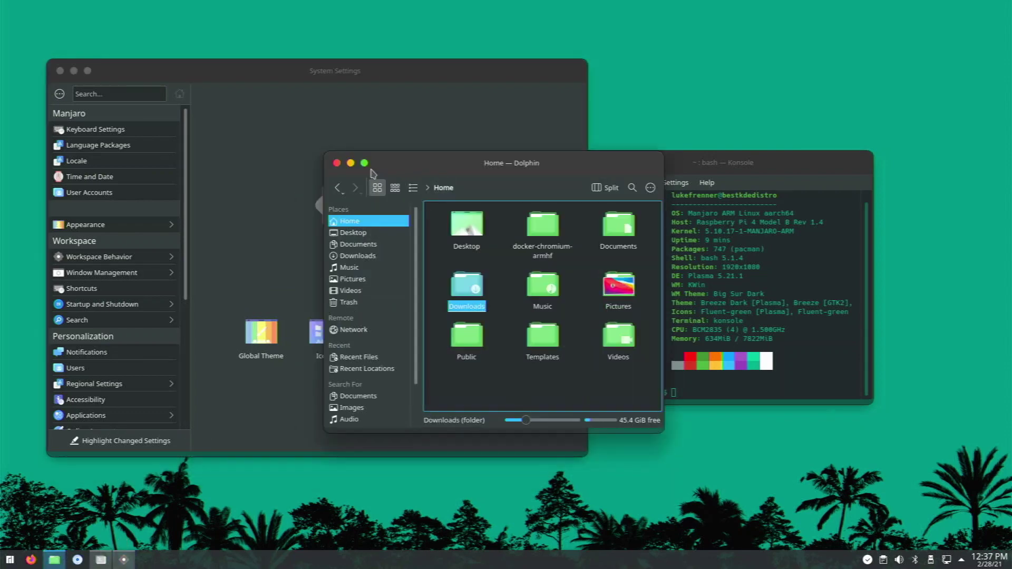
pyautogui.click(336, 163)
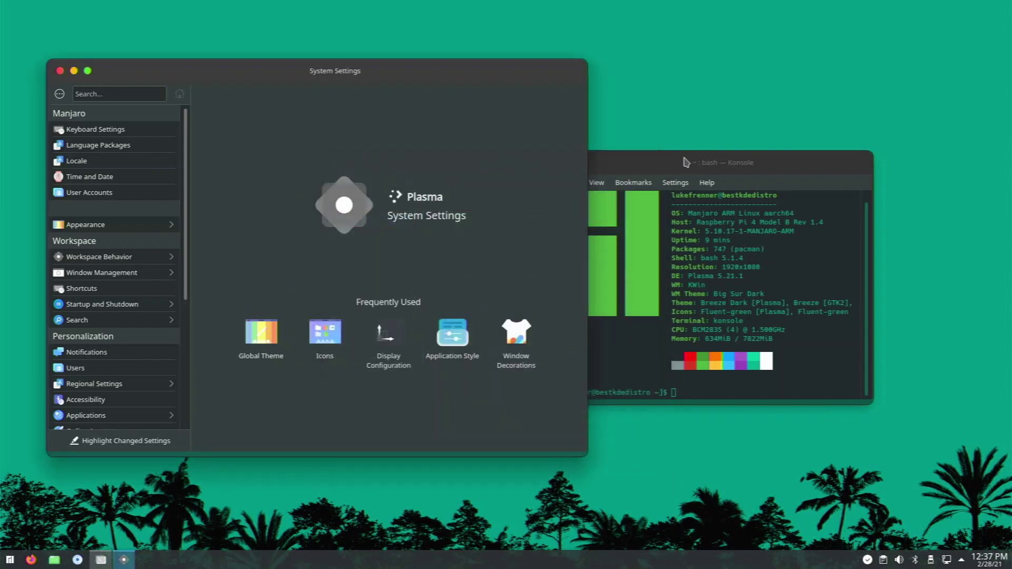
# - Rearrange the Konsole and settings windows, then type 'sudo pacman' in Konsole and erase it
pyautogui.moveTo(685, 162); pyautogui.dragTo(786, 162)
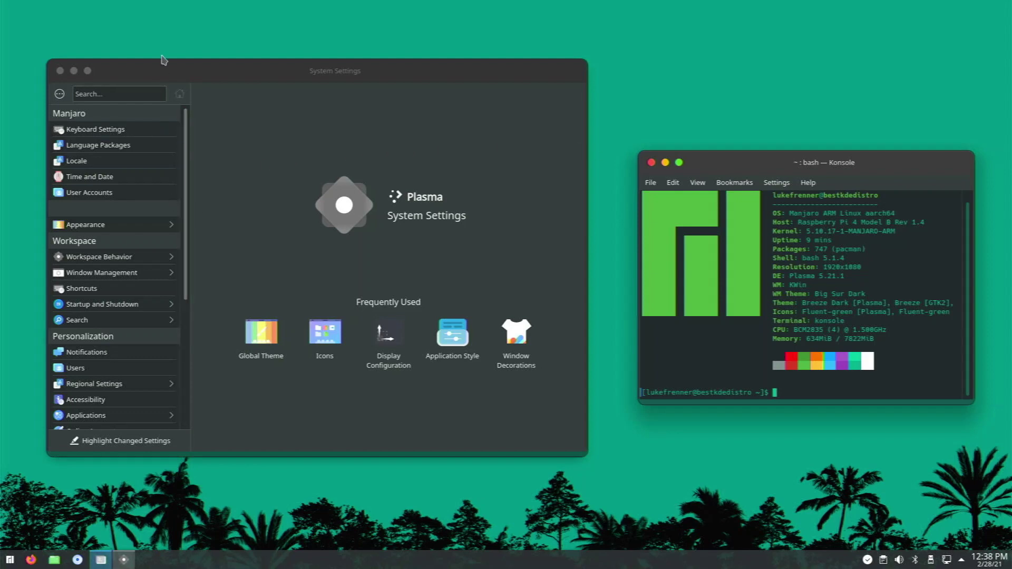
pyautogui.moveTo(162, 67); pyautogui.dragTo(185, 70)
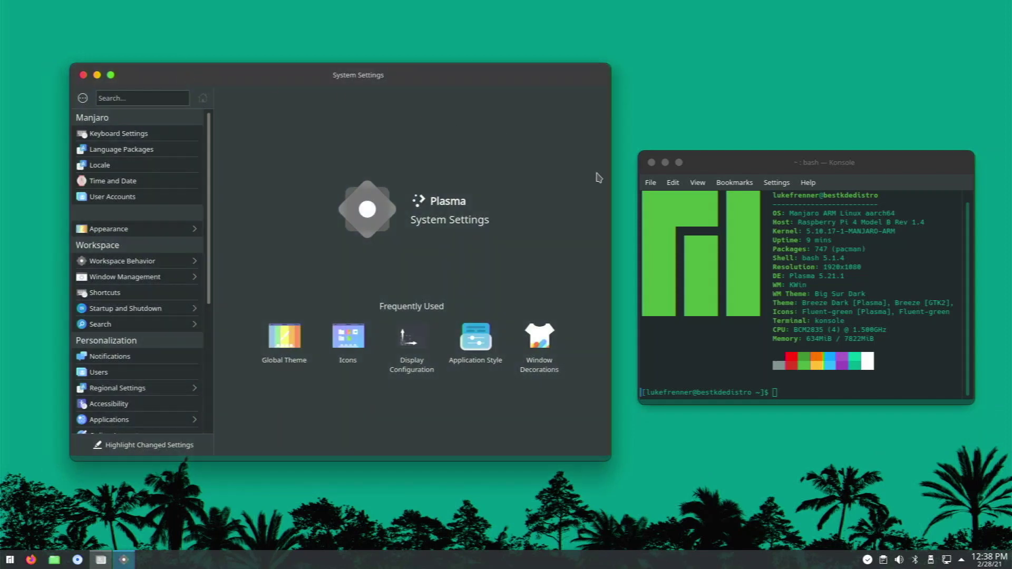
pyautogui.click(654, 192)
pyautogui.moveTo(701, 153); pyautogui.dragTo(646, 126)
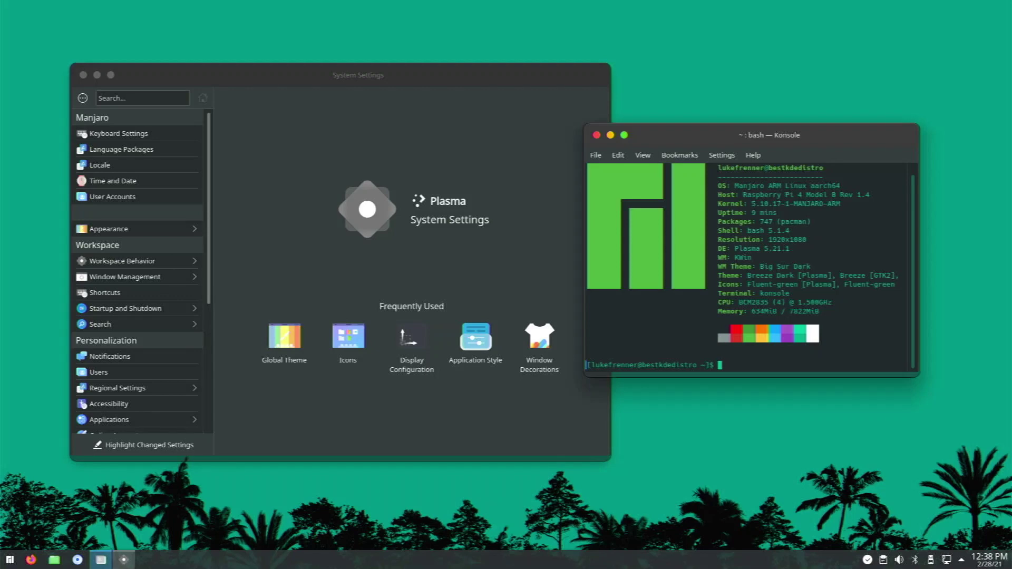
pyautogui.write('sudo pacman')
pyautogui.press('BackSpace')
pyautogui.press('BackSpace')
pyautogui.press('BackSpace')
pyautogui.press('BackSpace')
pyautogui.press('BackSpace')
pyautogui.press('BackSpace')
pyautogui.press('BackSpace')
pyautogui.press('BackSpace')
pyautogui.press('BackSpace')
pyautogui.press('BackSpace')
pyautogui.press('BackSpace')
# - Close Konsole and then System Settings
pyautogui.click(596, 135)
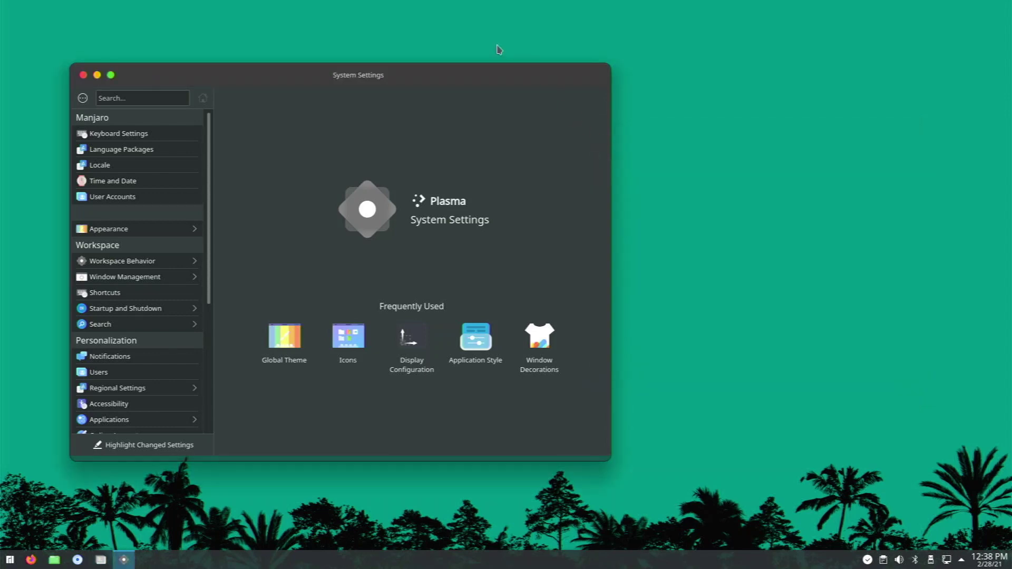
pyautogui.moveTo(481, 79); pyautogui.dragTo(639, 84)
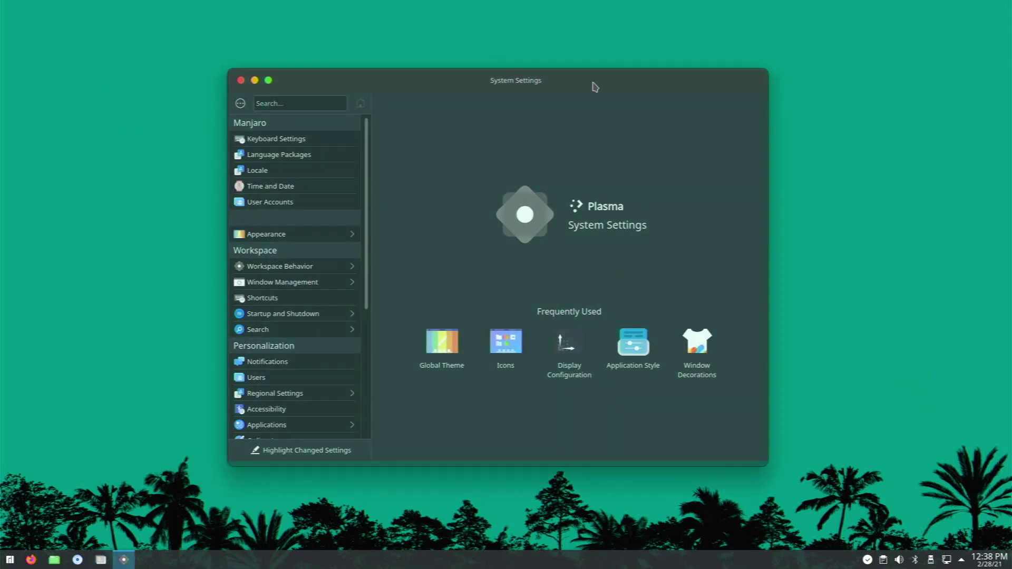
pyautogui.click(240, 80)
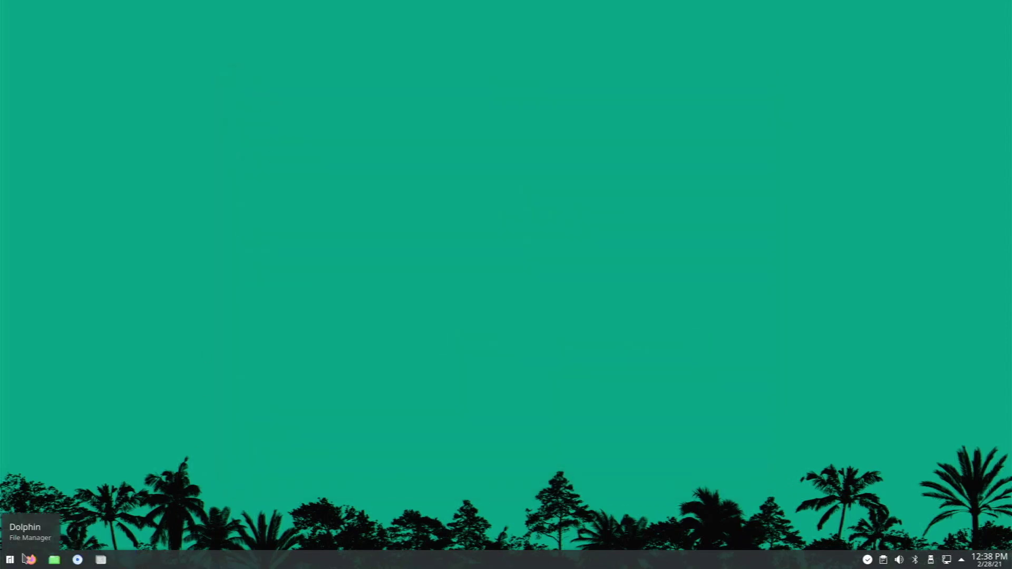
# - Open Firefox, go to YouTube from top sites, and search for 'big buck bunny'
pyautogui.click(31, 560)
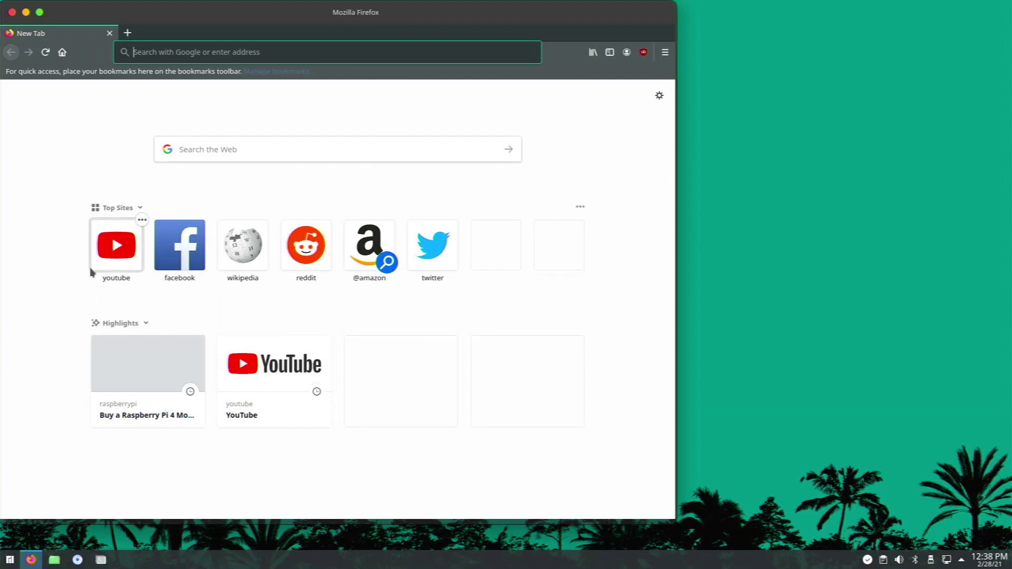
pyautogui.click(112, 236)
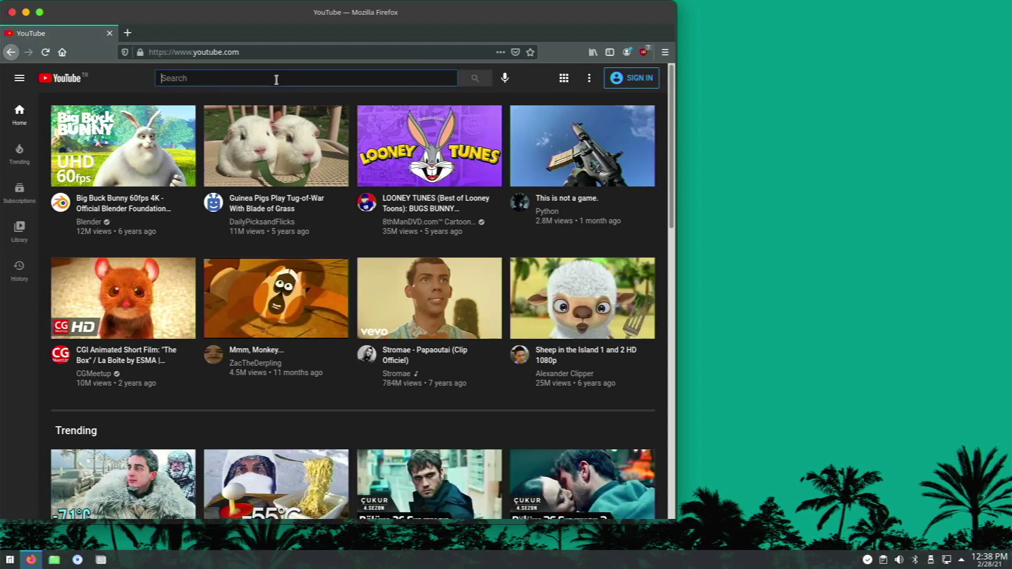
pyautogui.write('big bu')
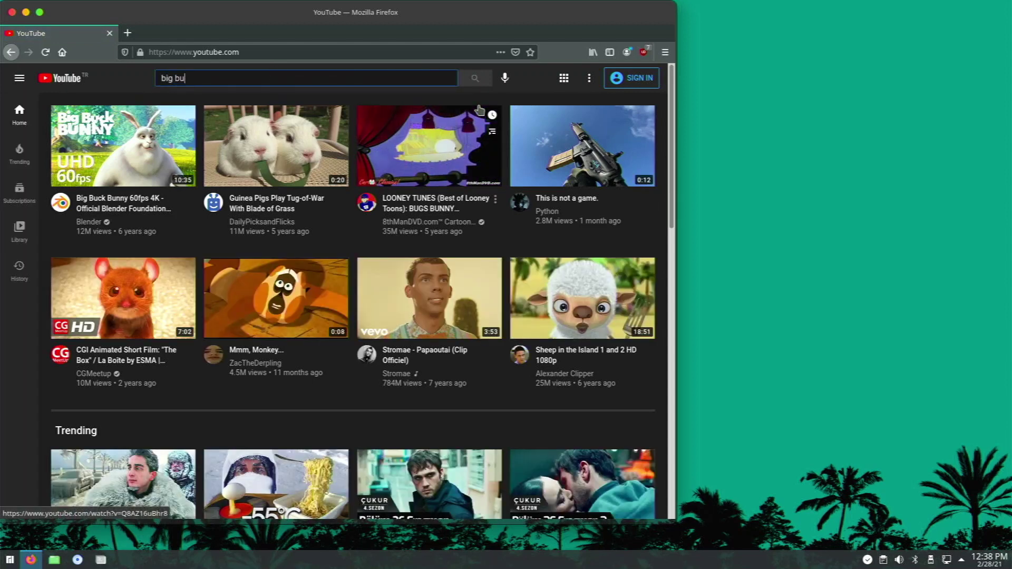
pyautogui.write('ck bu')
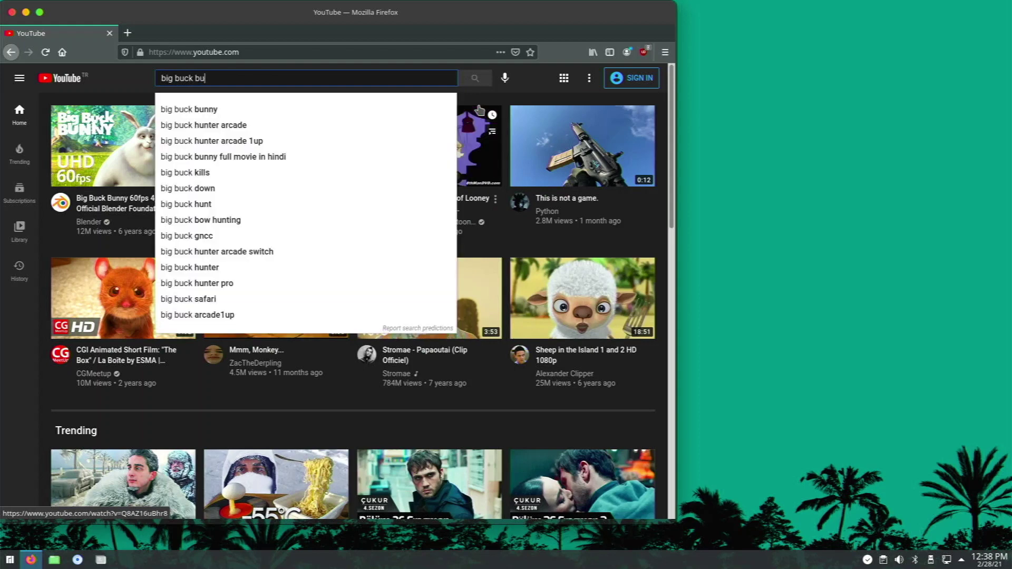
pyautogui.write('nny')
pyautogui.press('Return')
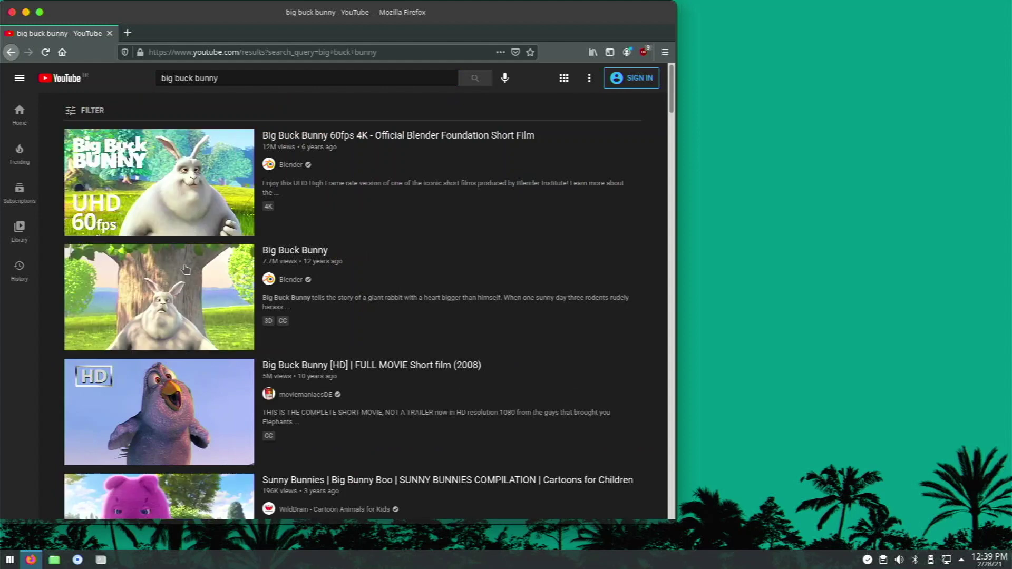
# - Play the Big Buck Bunny video full screen and open the player's settings
pyautogui.click(171, 307)
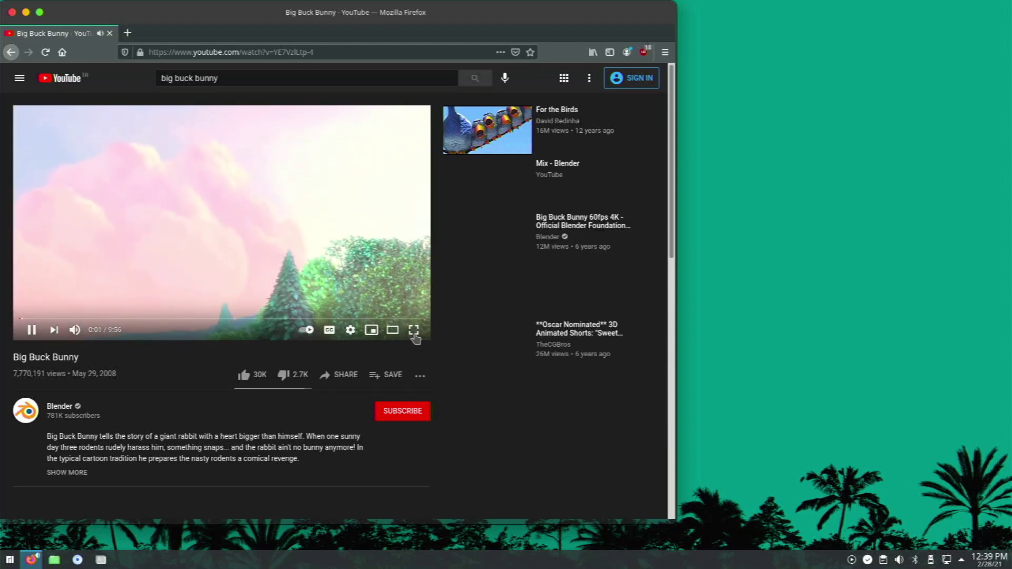
pyautogui.click(414, 333)
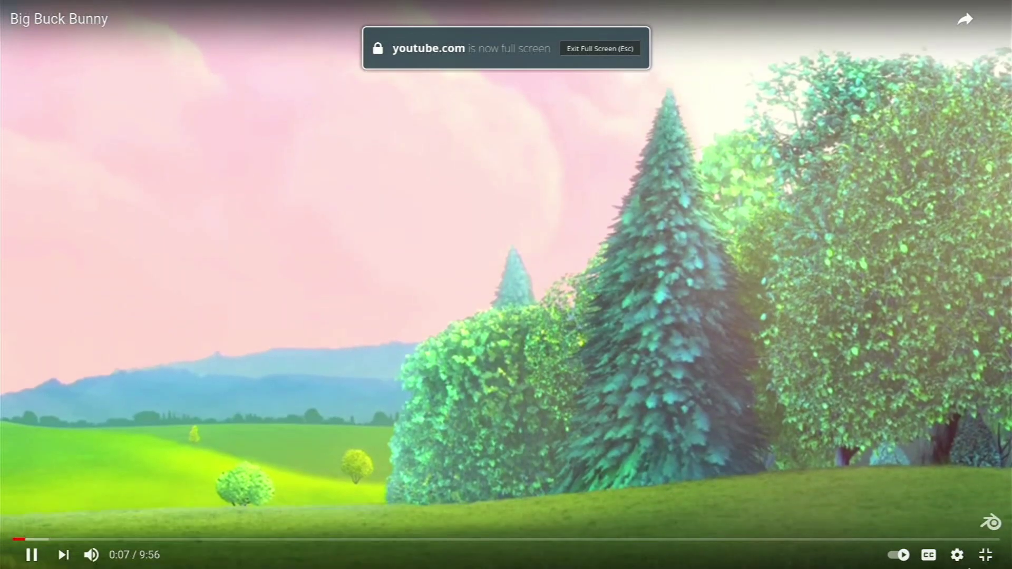
pyautogui.click(957, 556)
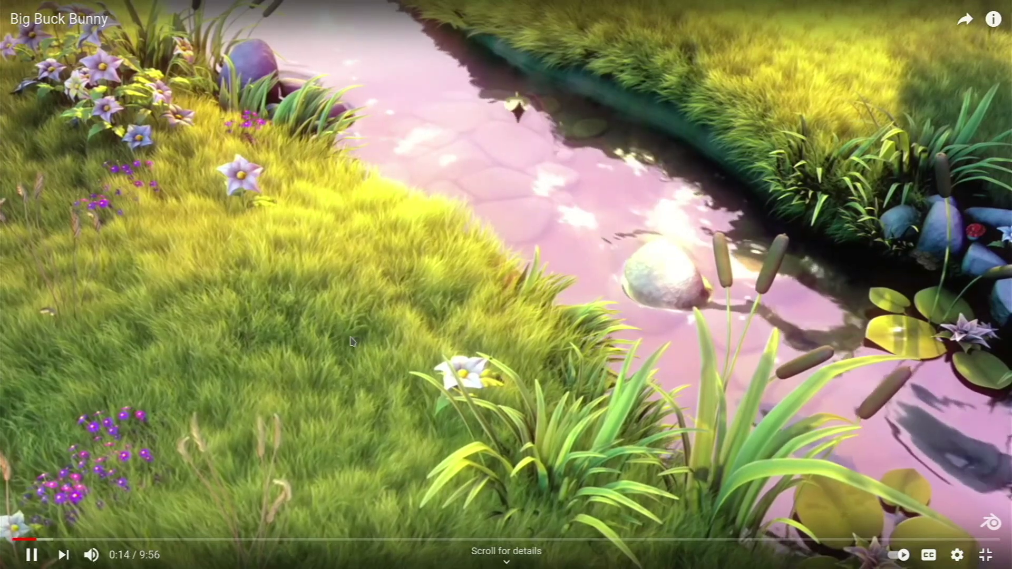
# - Turn on Stats for nerds, exit full screen, and shift Firefox slightly right
pyautogui.rightClick(353, 342)
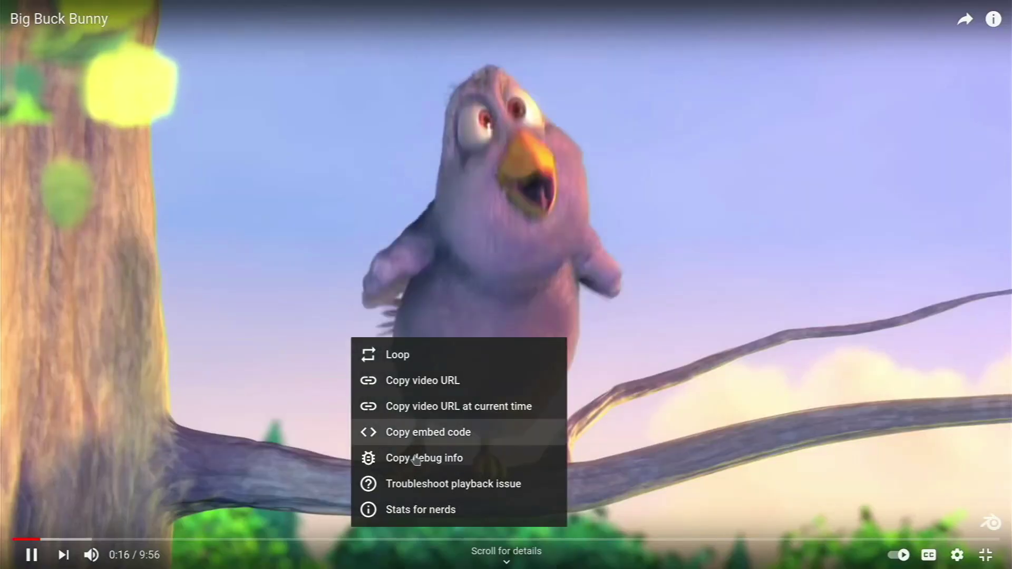
pyautogui.click(411, 506)
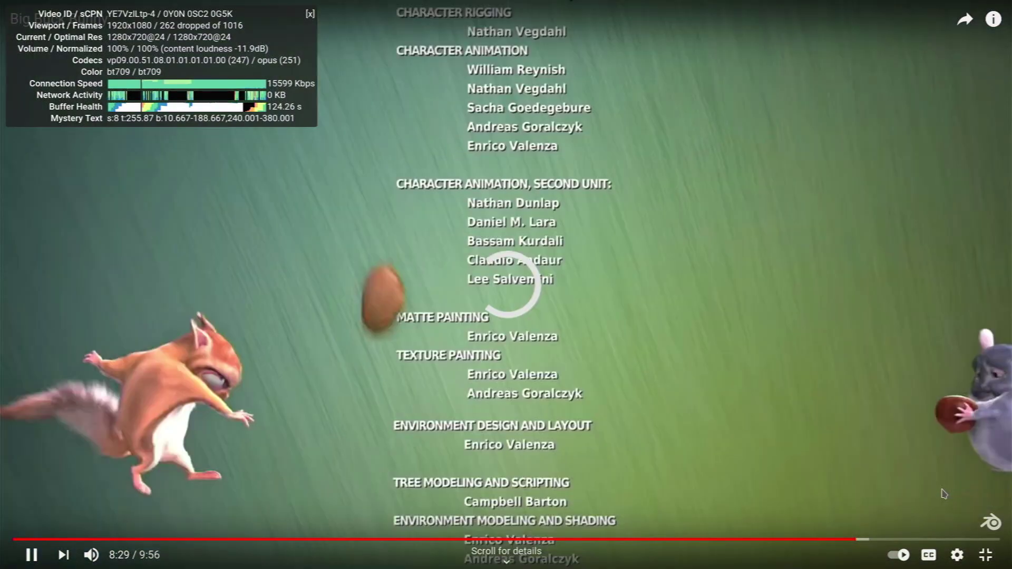
pyautogui.click(985, 554)
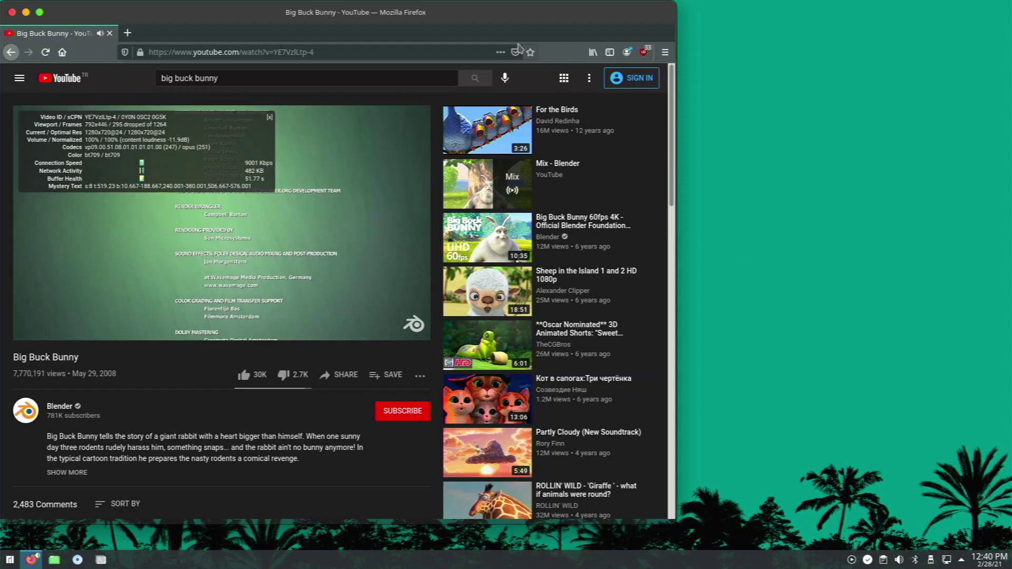
pyautogui.moveTo(490, 20); pyautogui.dragTo(509, 21)
# - Search for 'pi4' from the address bar and open the raspberrypi.org result
pyautogui.click(388, 51)
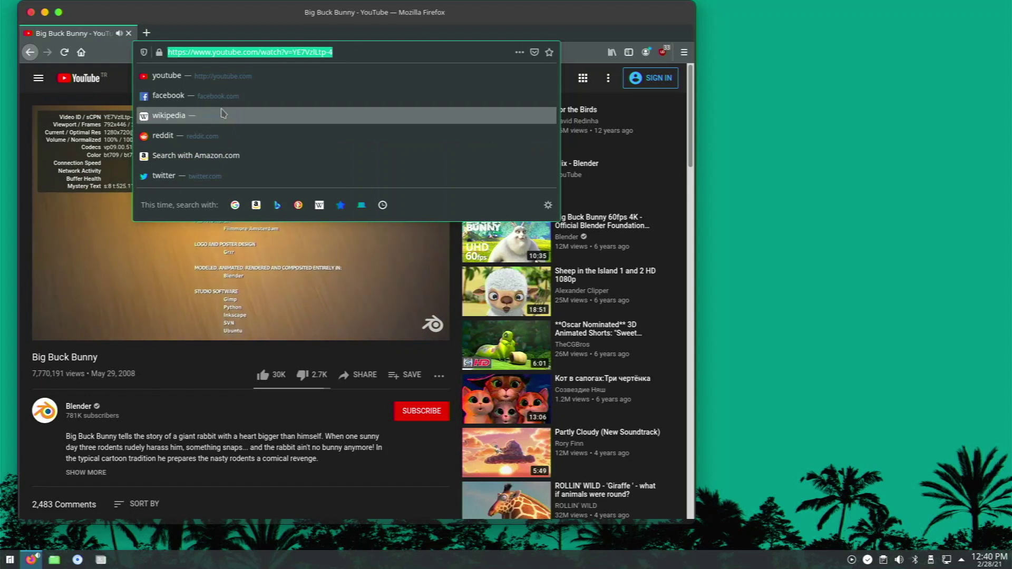
pyautogui.press('BackSpace')
pyautogui.write('pi4')
pyautogui.press('Return')
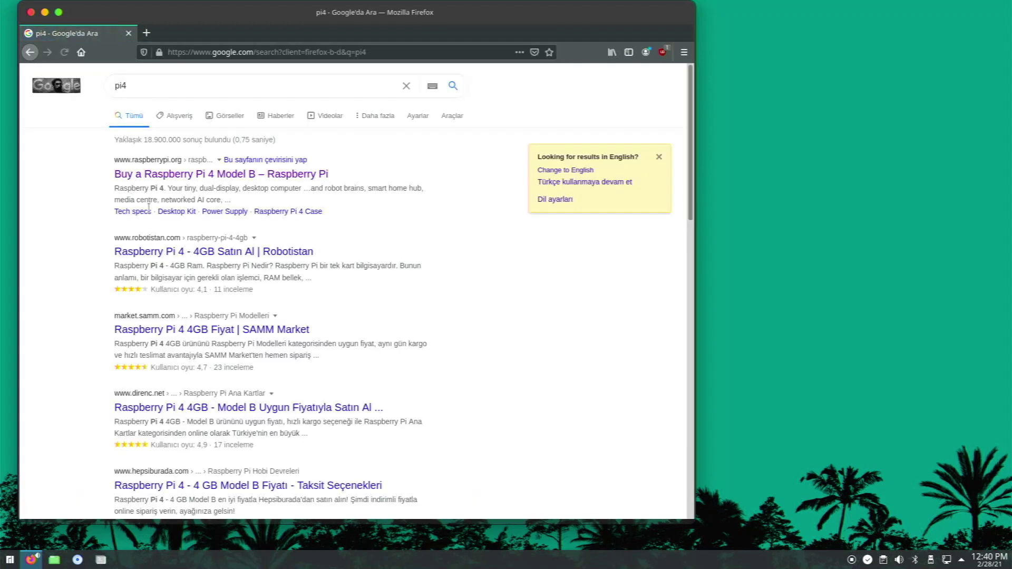
pyautogui.click(155, 175)
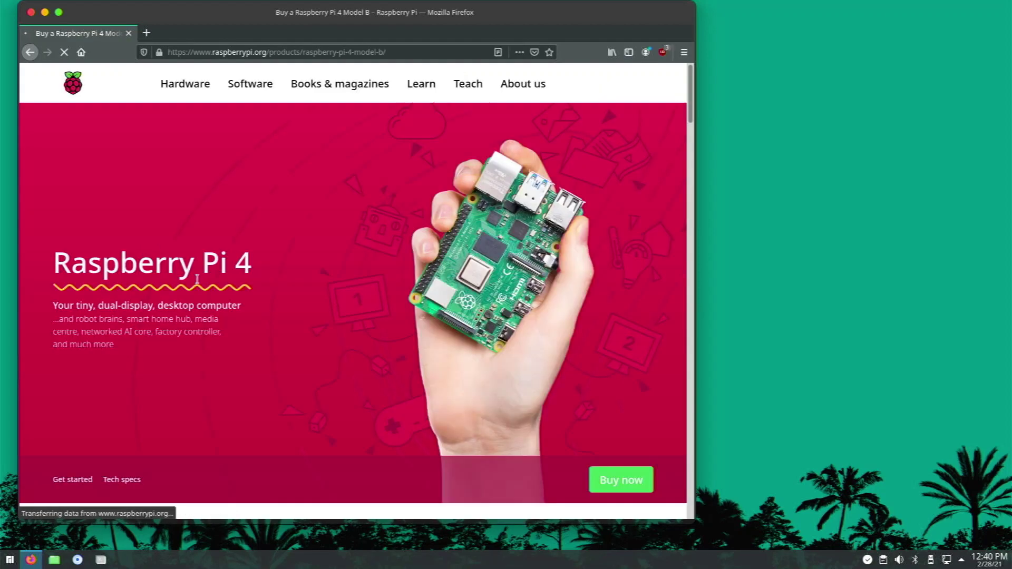
# - Scroll through the Raspberry Pi 4 page, then go to Books & magazines
pyautogui.scroll(-5, 210, 276)
pyautogui.scroll(-20, 210, 276)
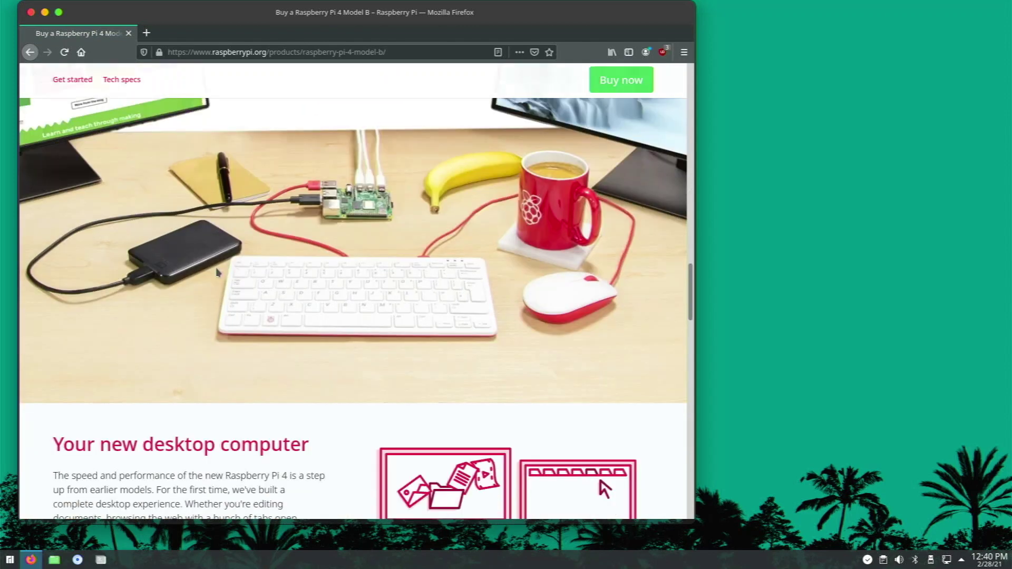
pyautogui.scroll(-10, 207, 263)
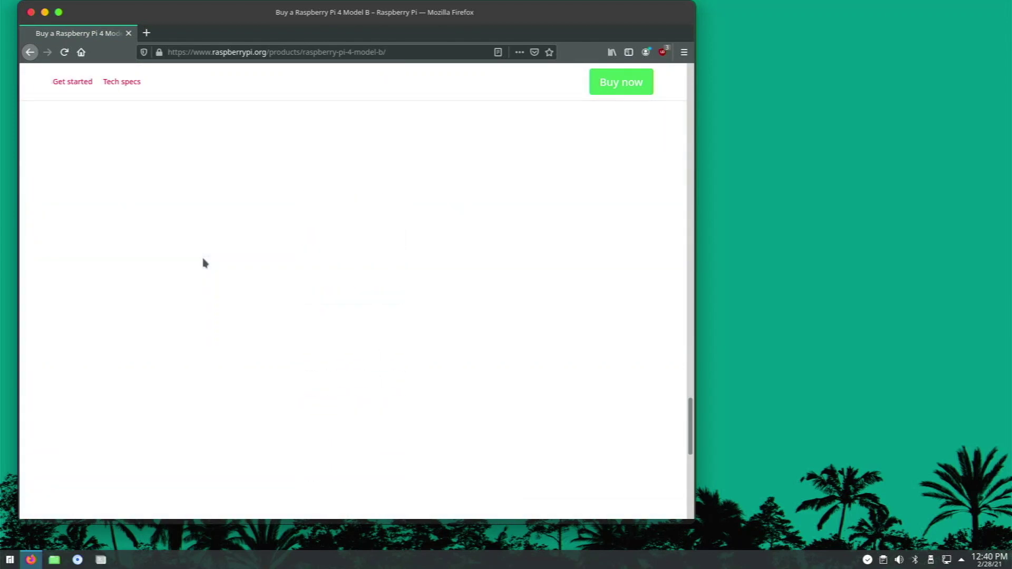
pyautogui.scroll(10, 206, 263)
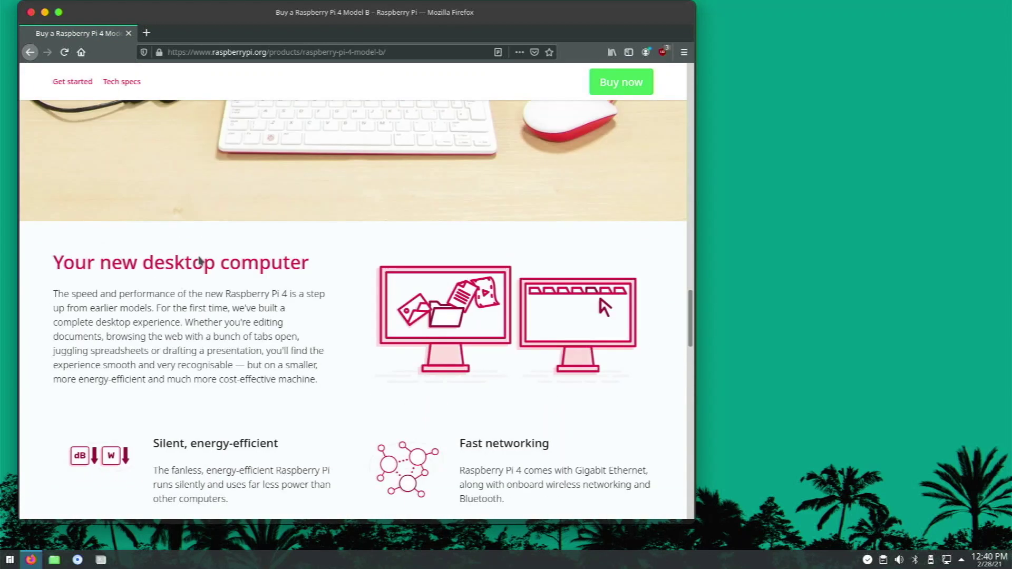
pyautogui.scroll(5, 198, 263)
pyautogui.scroll(10, 213, 115)
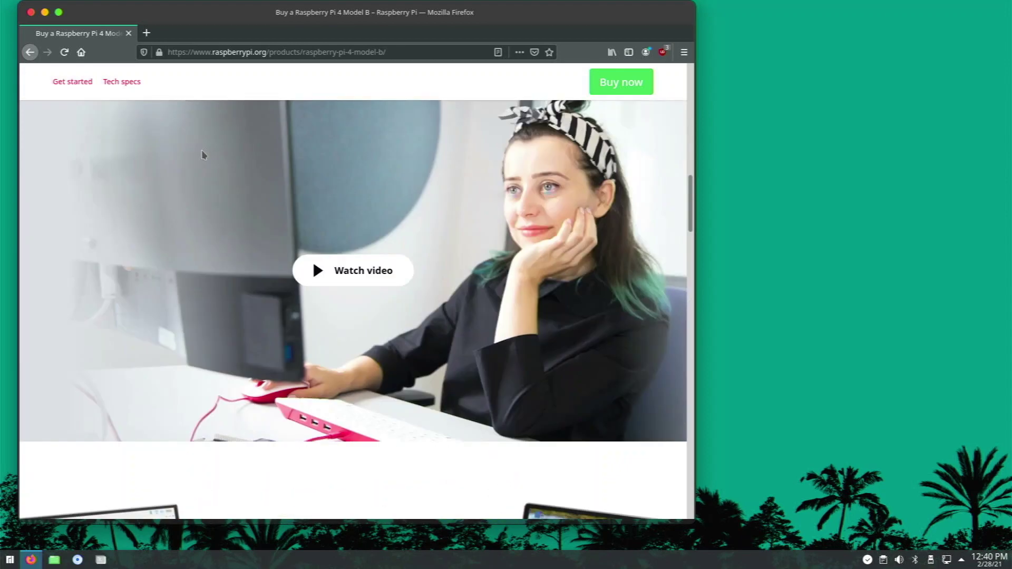
pyautogui.scroll(5, 200, 127)
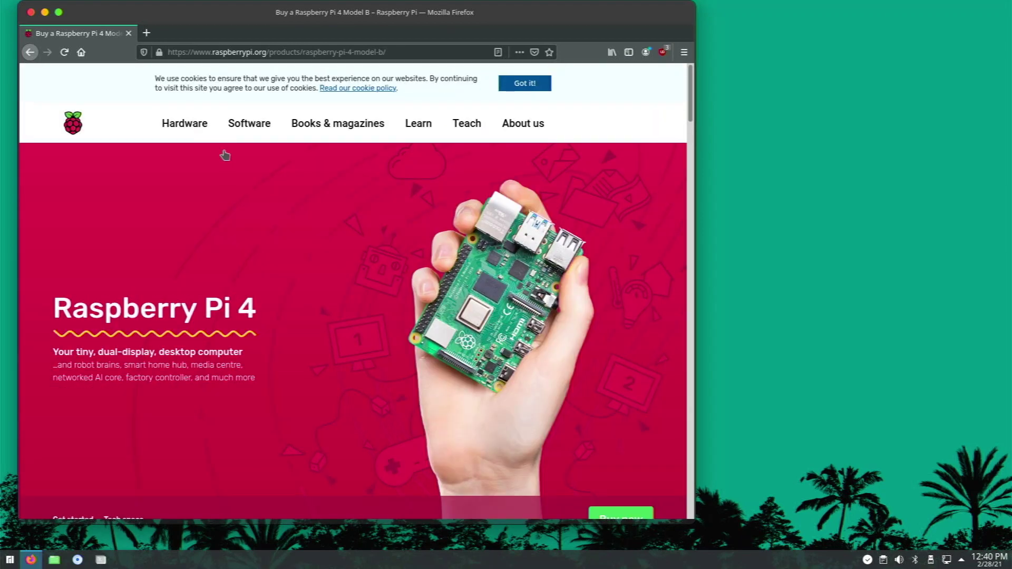
pyautogui.moveTo(246, 130)
pyautogui.moveTo(333, 123)
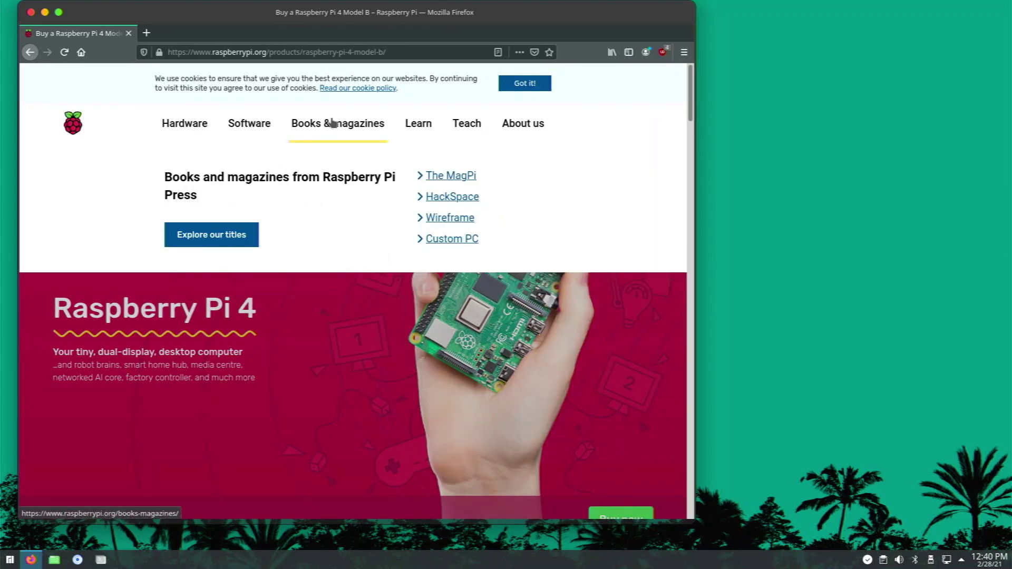
pyautogui.click(333, 122)
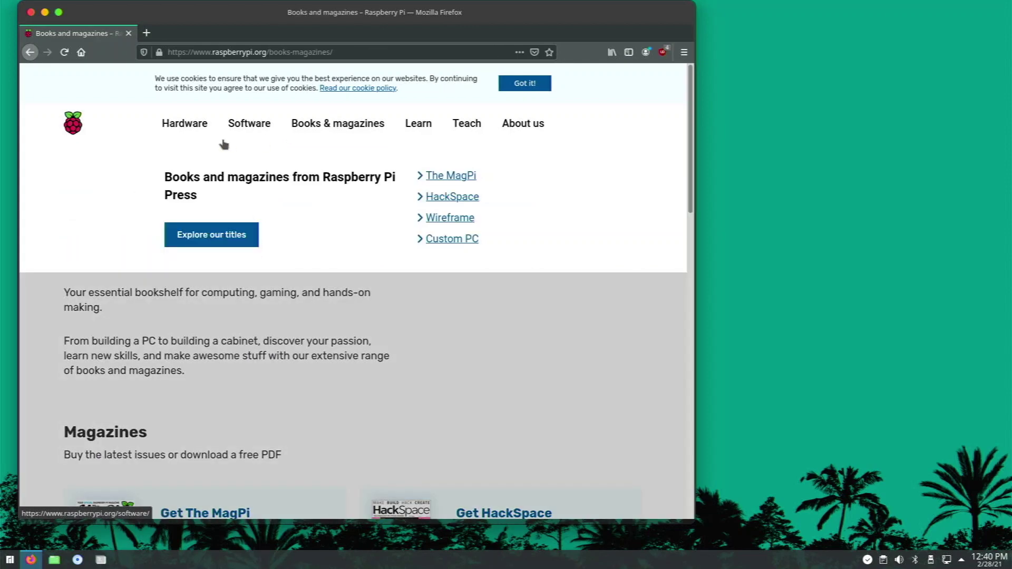
# - Scroll down the Books and magazines page and open the Raspberry Pi books card
pyautogui.moveTo(255, 138)
pyautogui.scroll(-10, 168, 355)
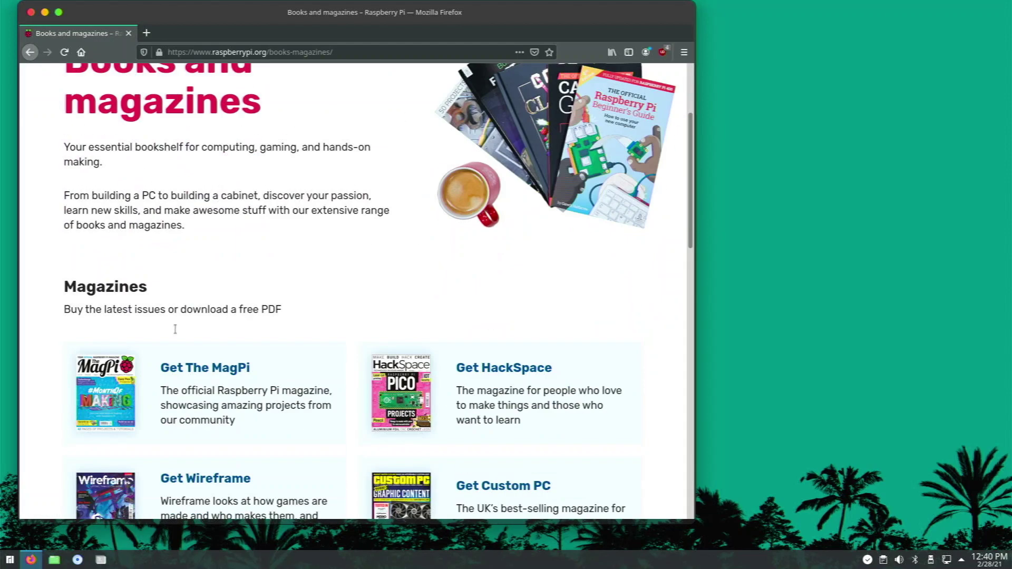
pyautogui.scroll(-5, 170, 275)
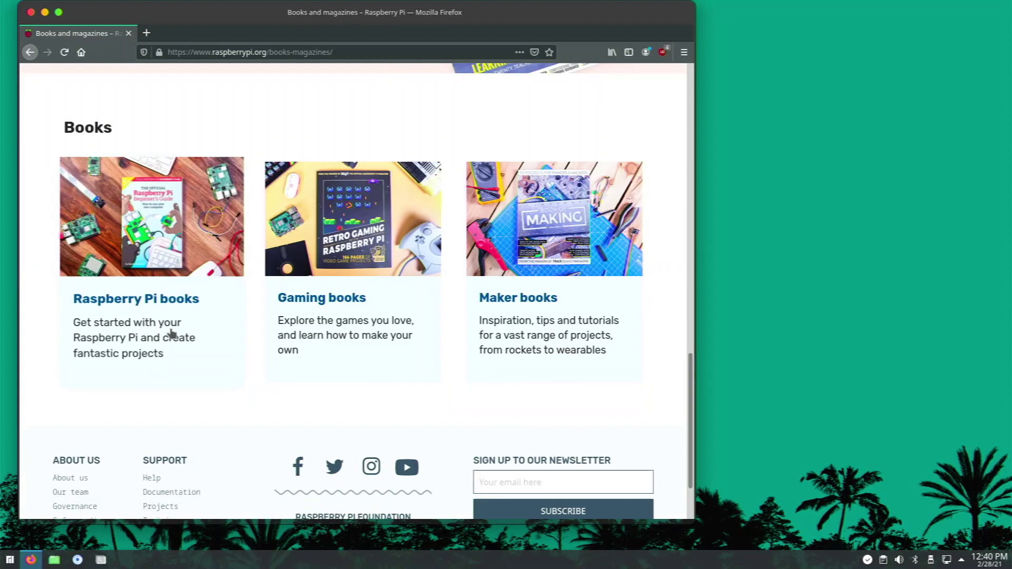
pyautogui.click(173, 206)
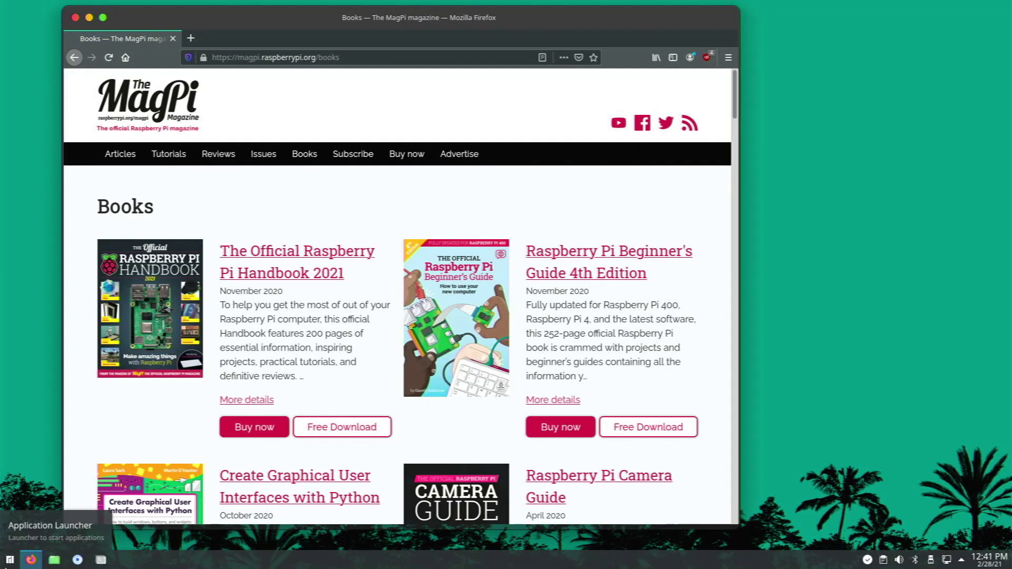
# - Open and dismiss the application launcher, then move and close the Firefox window
pyautogui.click(10, 560)
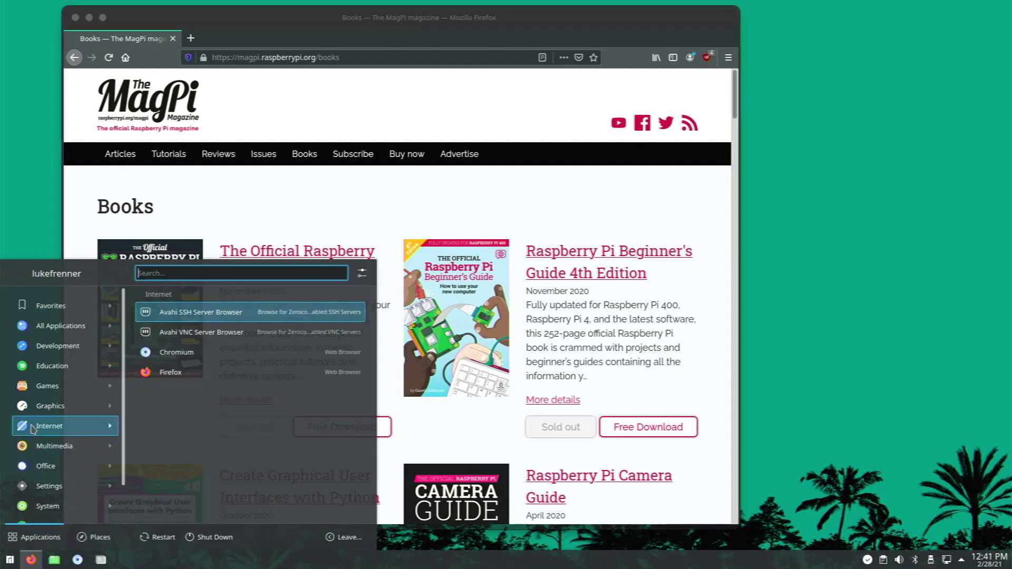
pyautogui.click(306, 37)
pyautogui.moveTo(301, 22); pyautogui.dragTo(317, 23)
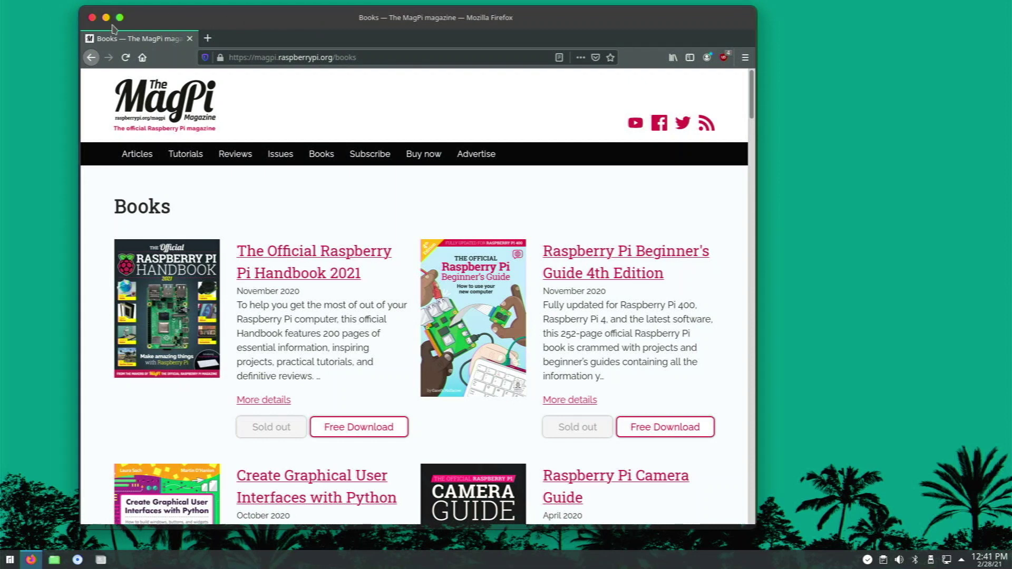
pyautogui.click(92, 18)
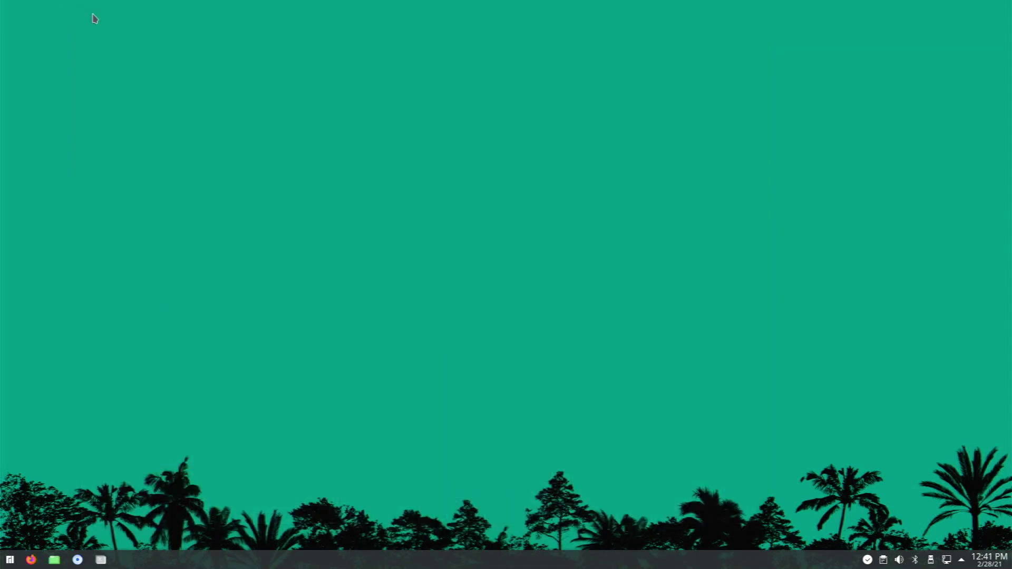
# - Open the Downloads folder in Dolphin and launch a terminal there from the right-click menu
pyautogui.click(54, 560)
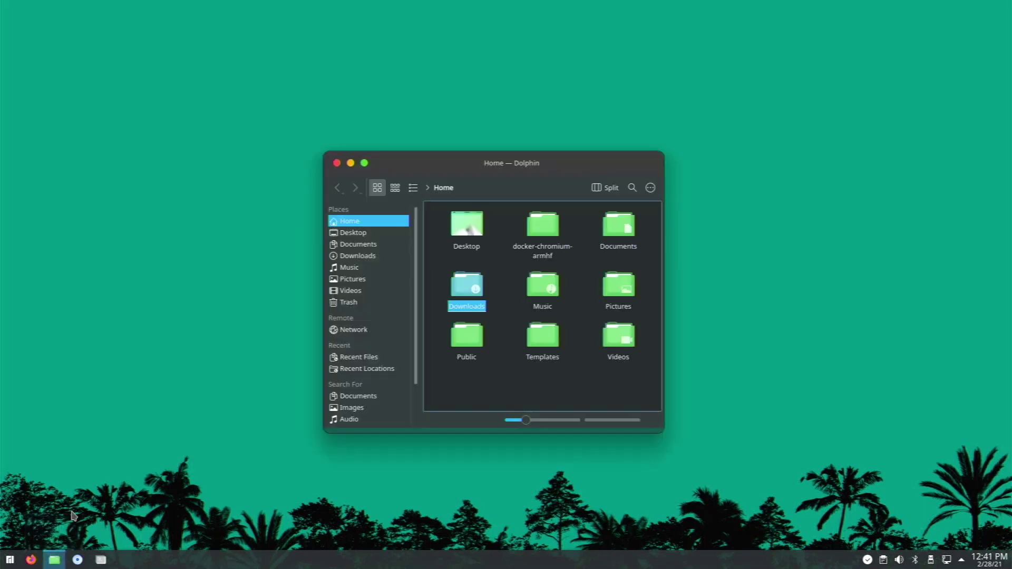
pyautogui.doubleClick(466, 304)
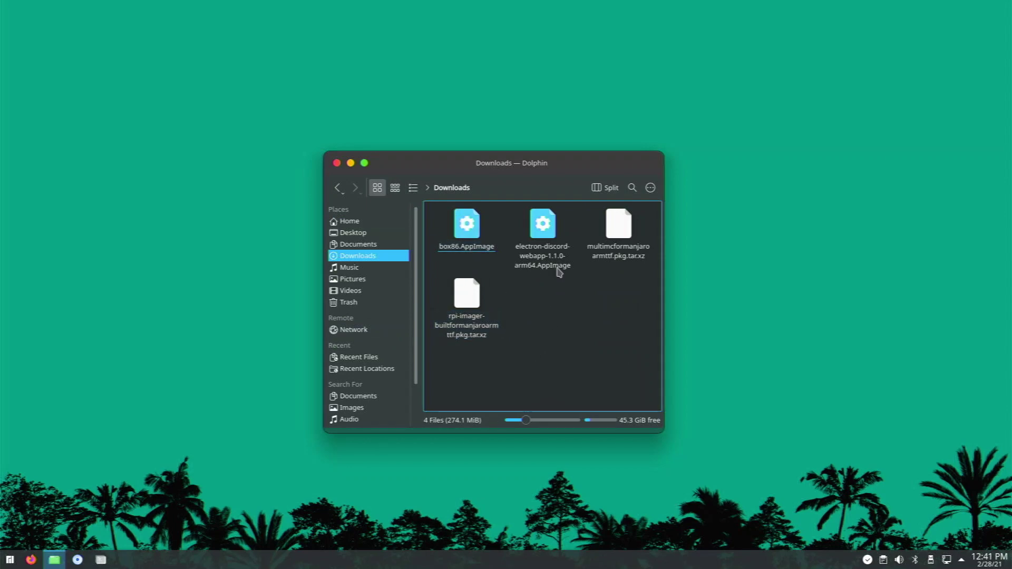
pyautogui.rightClick(536, 325)
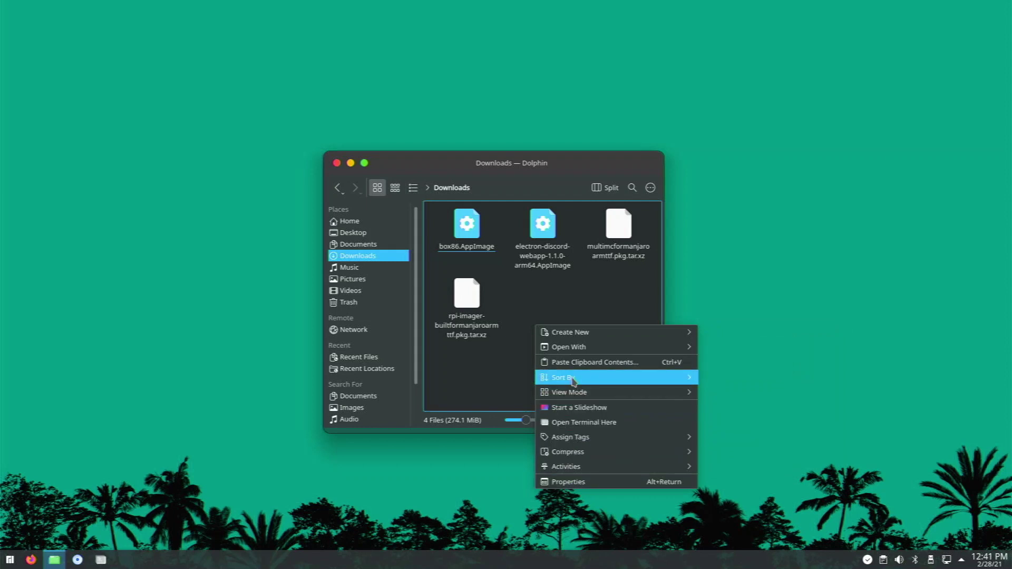
pyautogui.moveTo(572, 377)
pyautogui.click(531, 285)
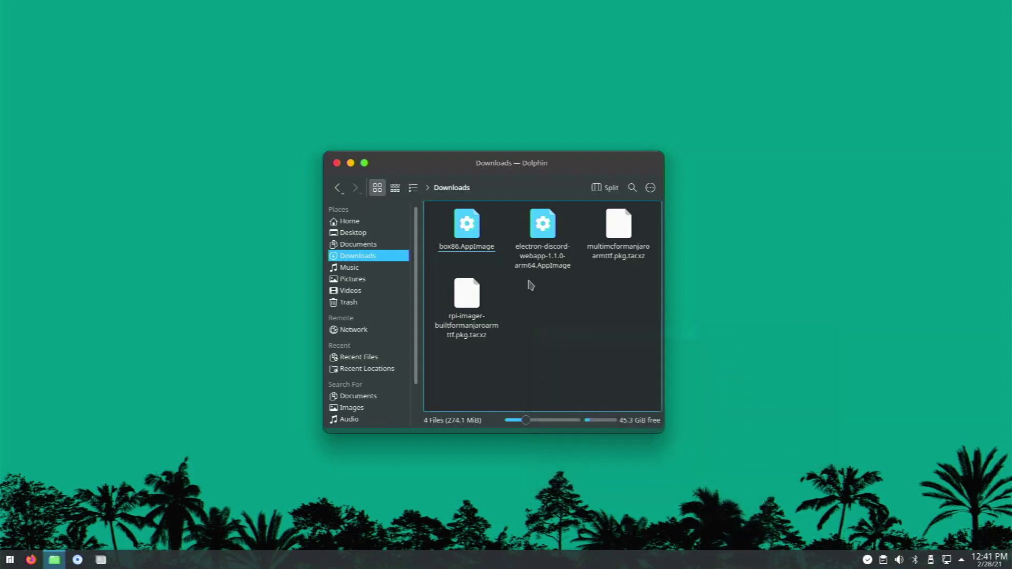
pyautogui.rightClick(553, 331)
pyautogui.moveTo(554, 337)
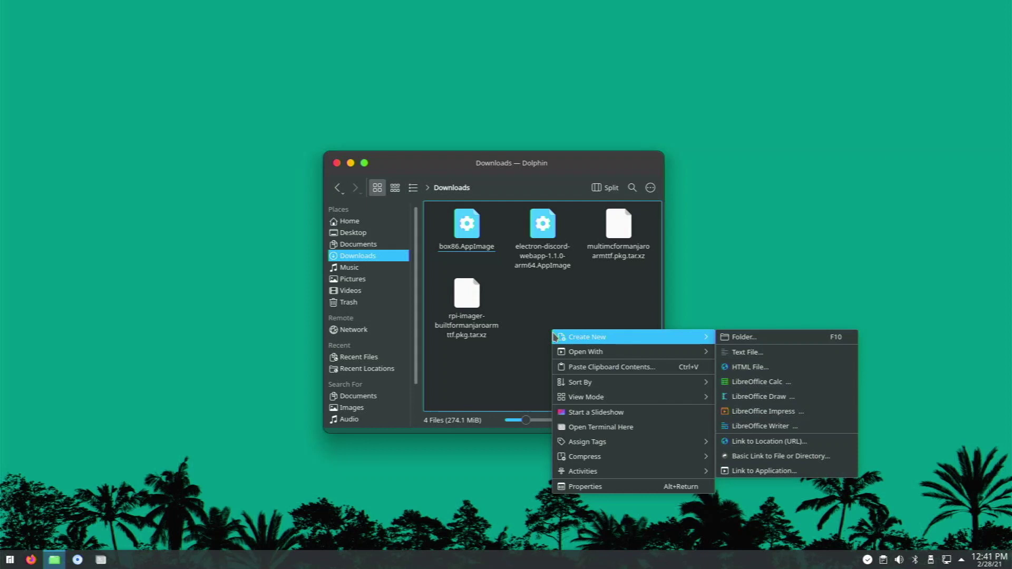
pyautogui.click(587, 429)
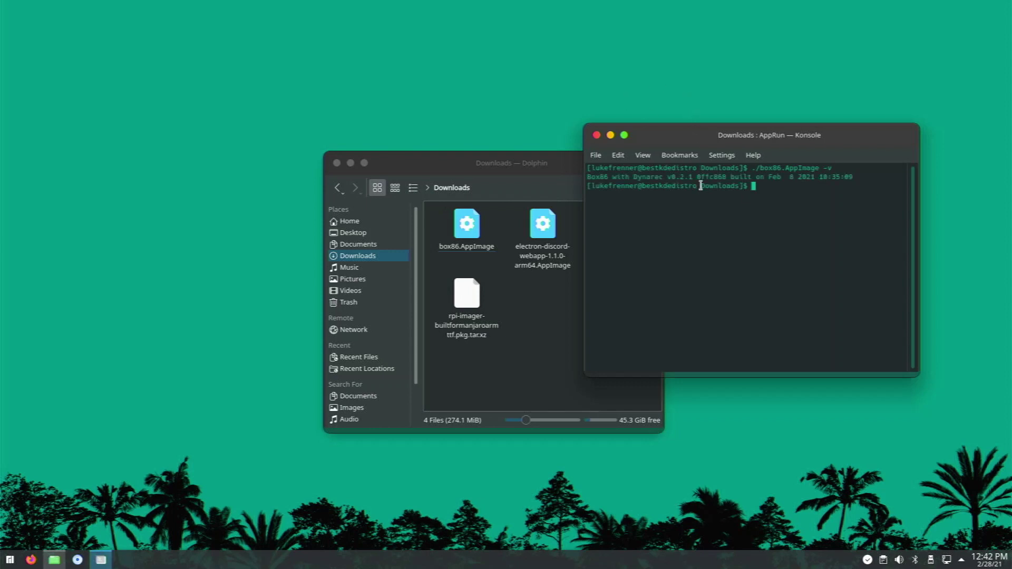
# - Rerun ./box86.AppImage without -v and scroll through its help output
pyautogui.moveTo(626, 173); pyautogui.dragTo(738, 187)
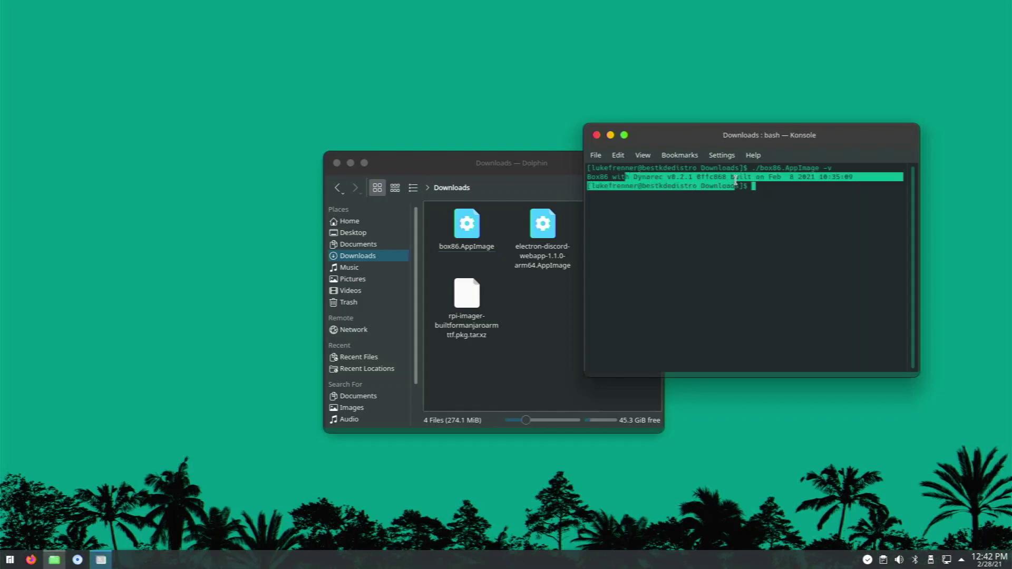
pyautogui.click(735, 172)
pyautogui.press('Up')
pyautogui.press('BackSpace')
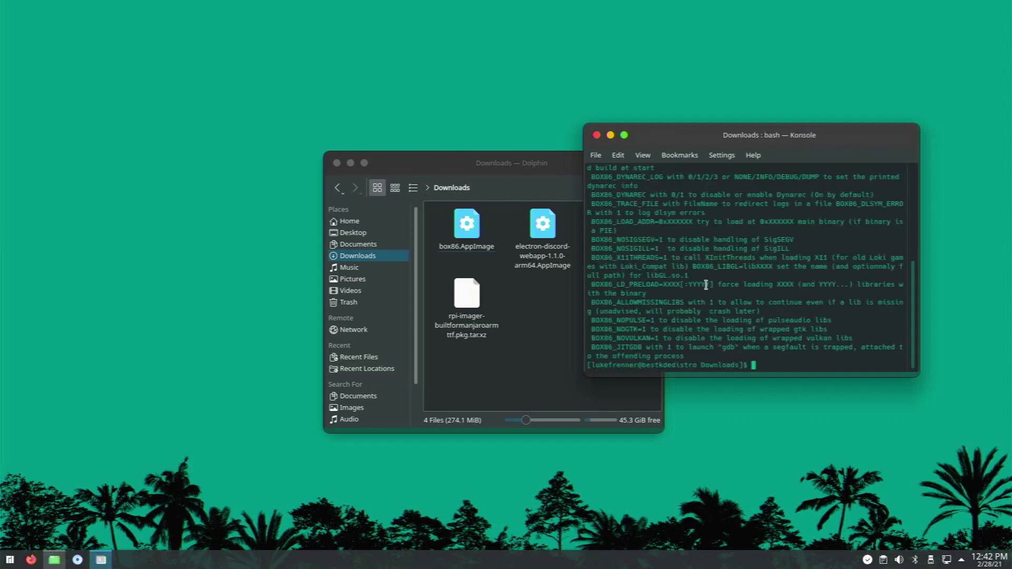
pyautogui.scroll(7, 705, 285)
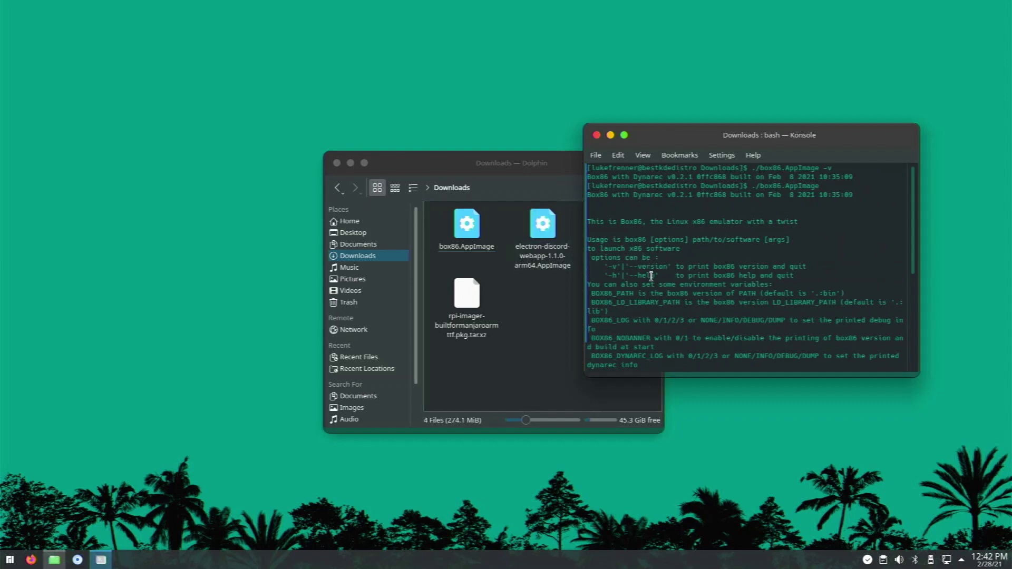
pyautogui.scroll(-7, 651, 276)
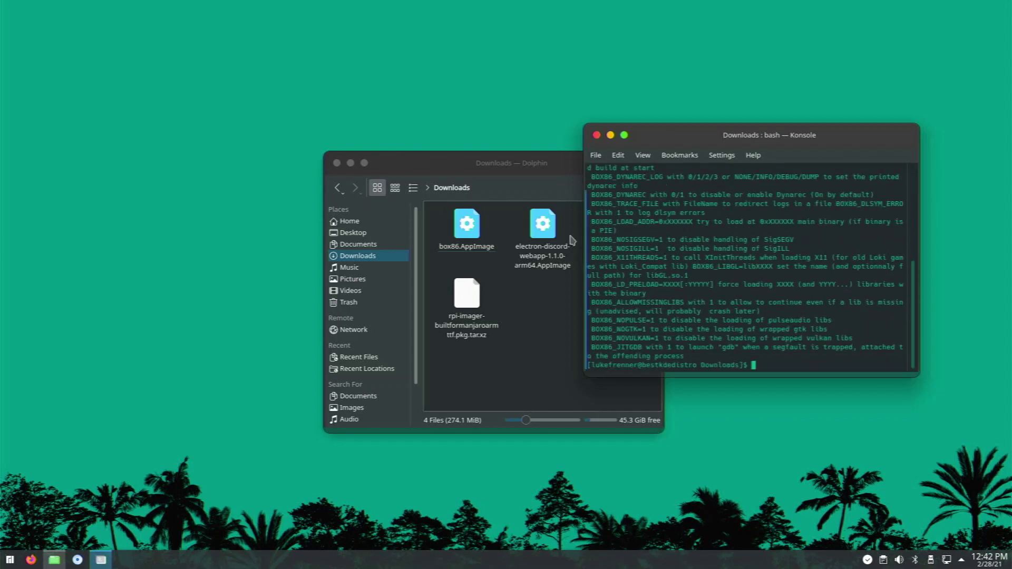
# - Move Dolphin left, review the box86 help in Konsole, then close the terminal
pyautogui.click(495, 172)
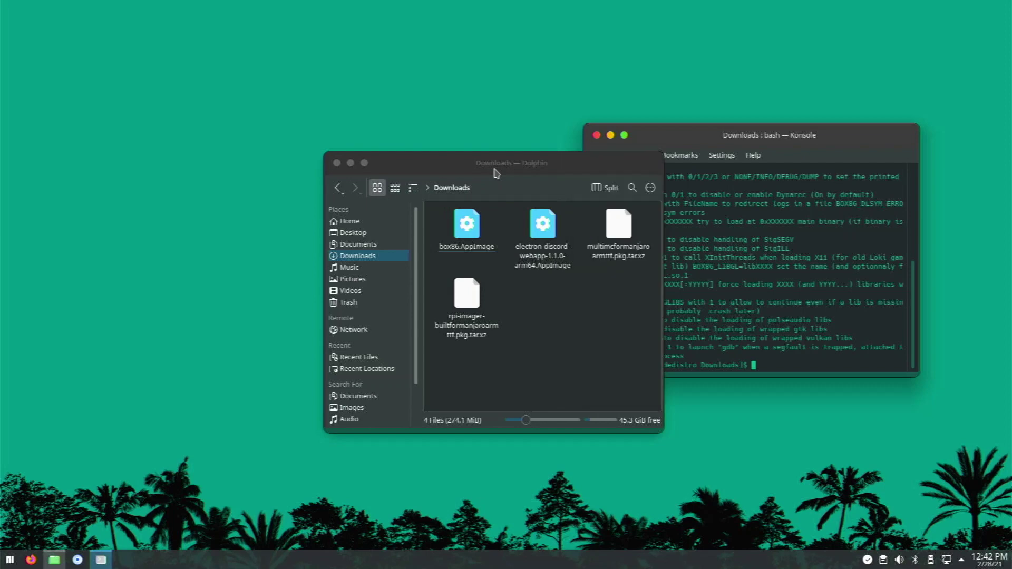
pyautogui.moveTo(496, 173); pyautogui.dragTo(383, 144)
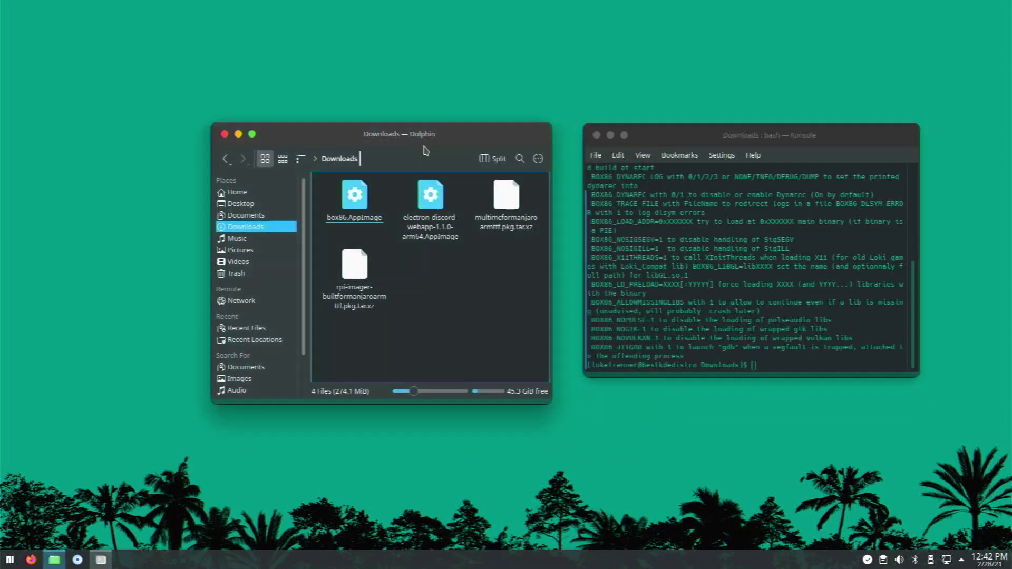
pyautogui.click(720, 217)
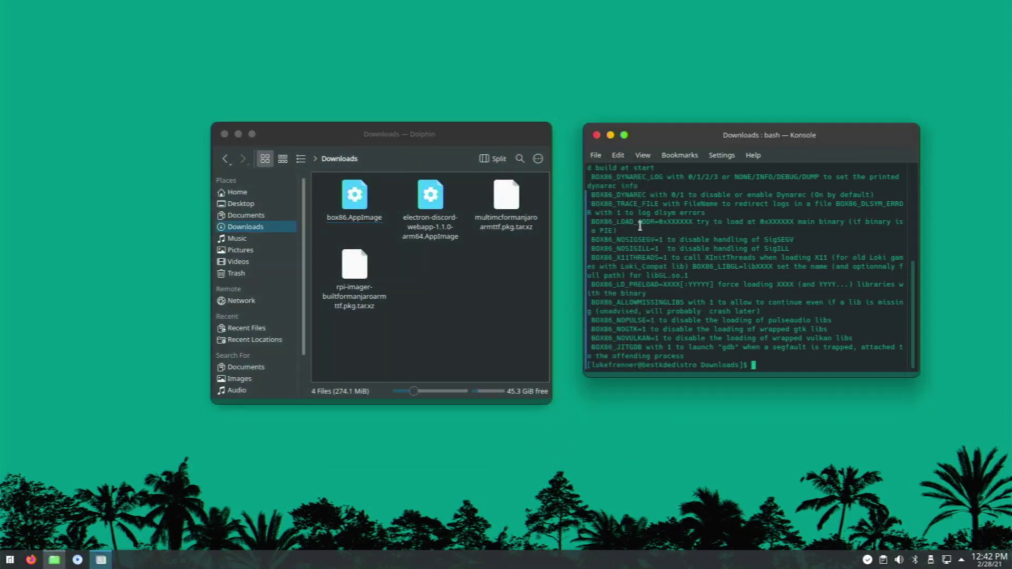
pyautogui.scroll(7, 651, 232)
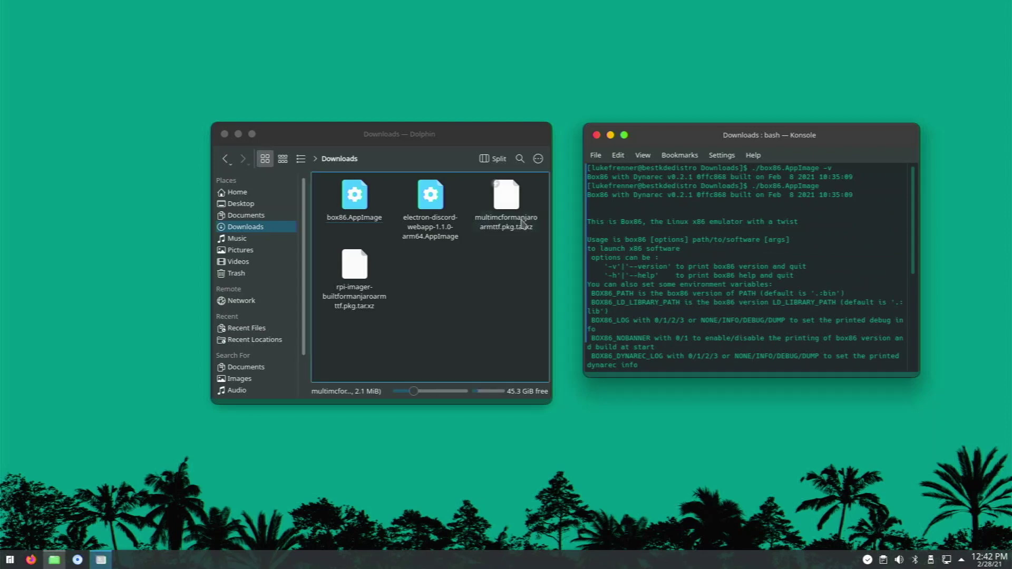
pyautogui.scroll(-7, 687, 214)
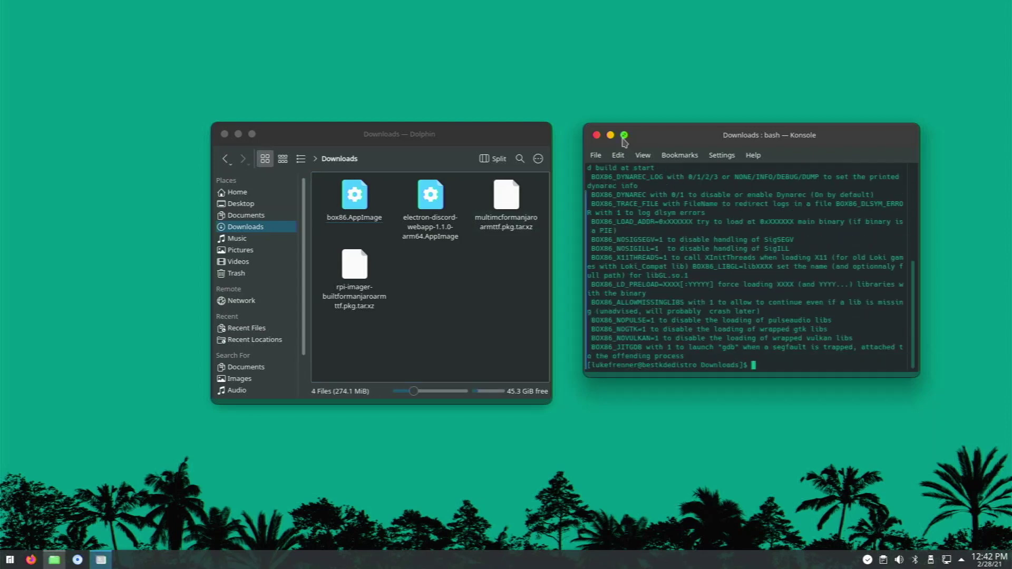
pyautogui.click(596, 136)
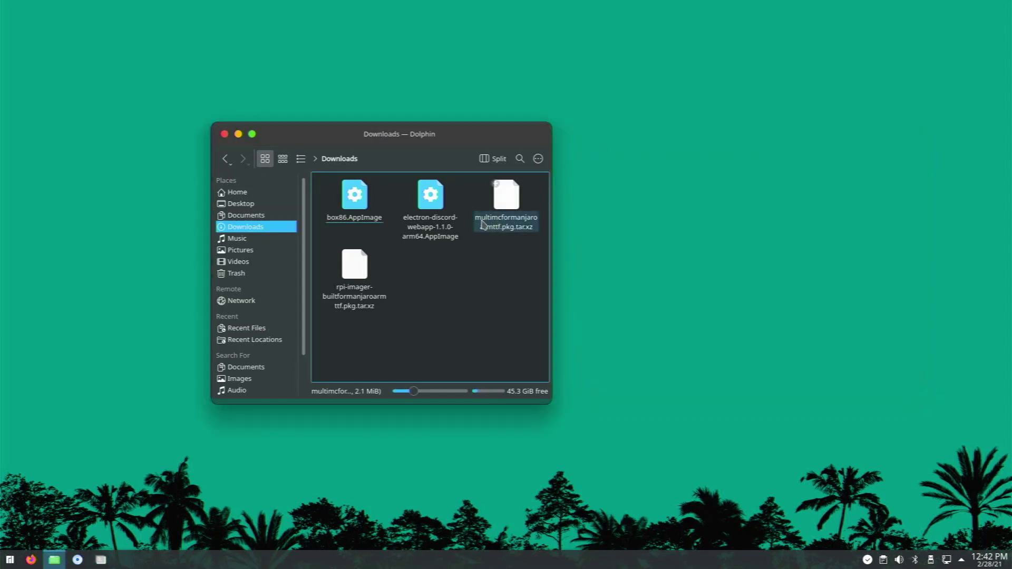
# - Run the electron-discord AppImage from Downloads, confirming Execute
pyautogui.click(441, 218)
pyautogui.doubleClick(440, 218)
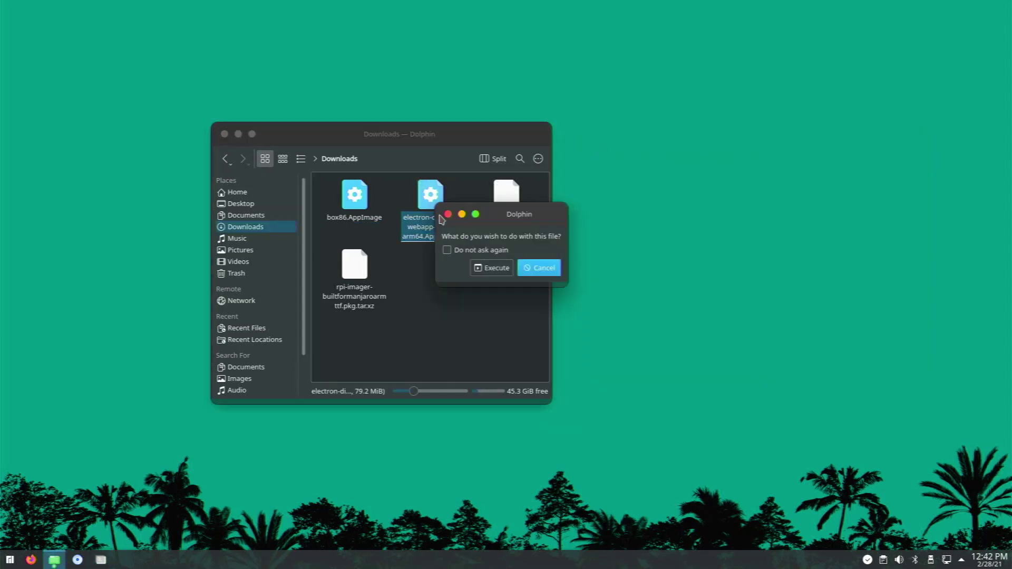
pyautogui.click(494, 270)
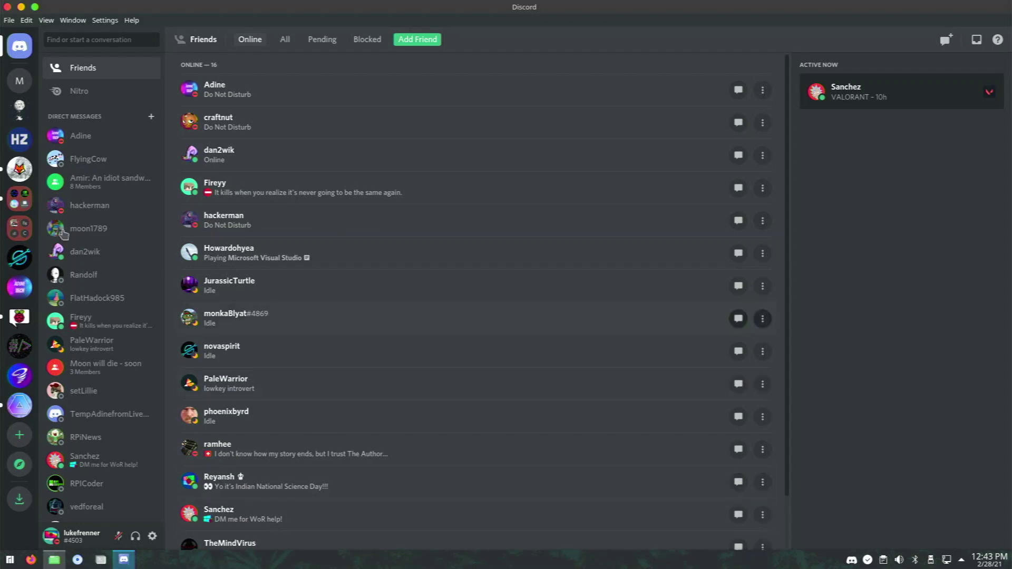
# - Open the Pi Talk server's #general channel, scroll through it, then close Discord
pyautogui.click(21, 319)
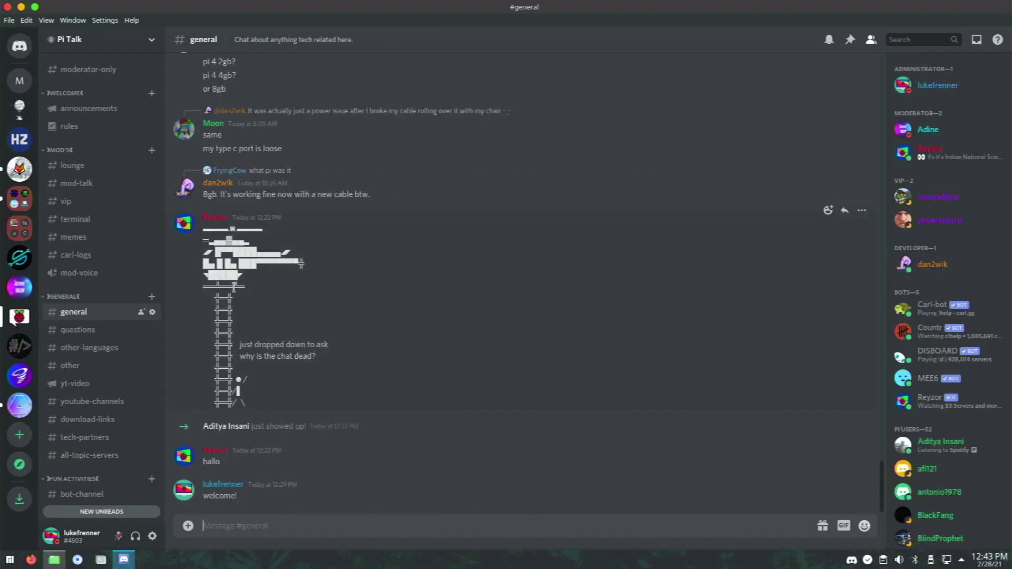
pyautogui.scroll(-3, 74, 388)
pyautogui.scroll(3, 62, 360)
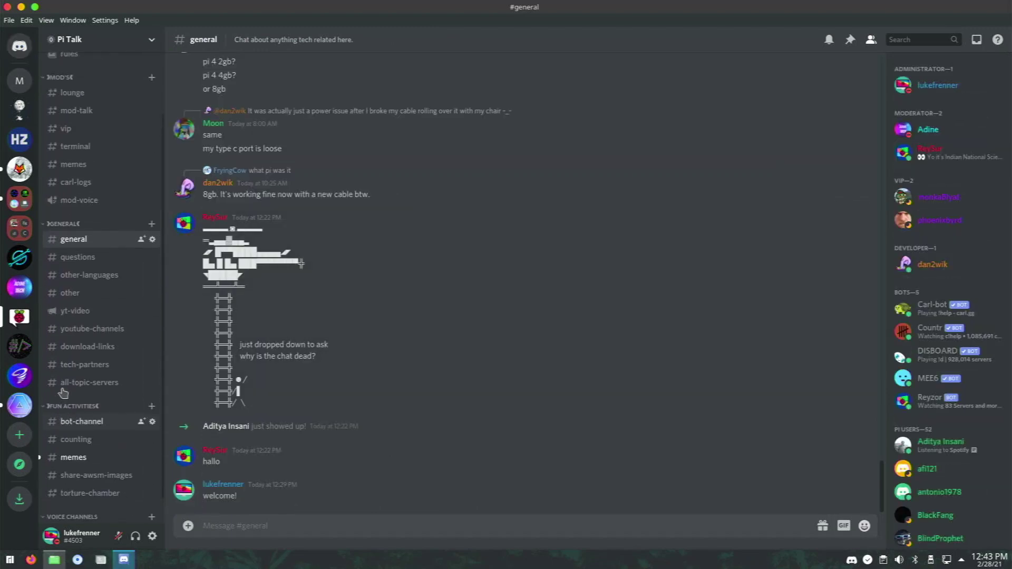
pyautogui.click(8, 7)
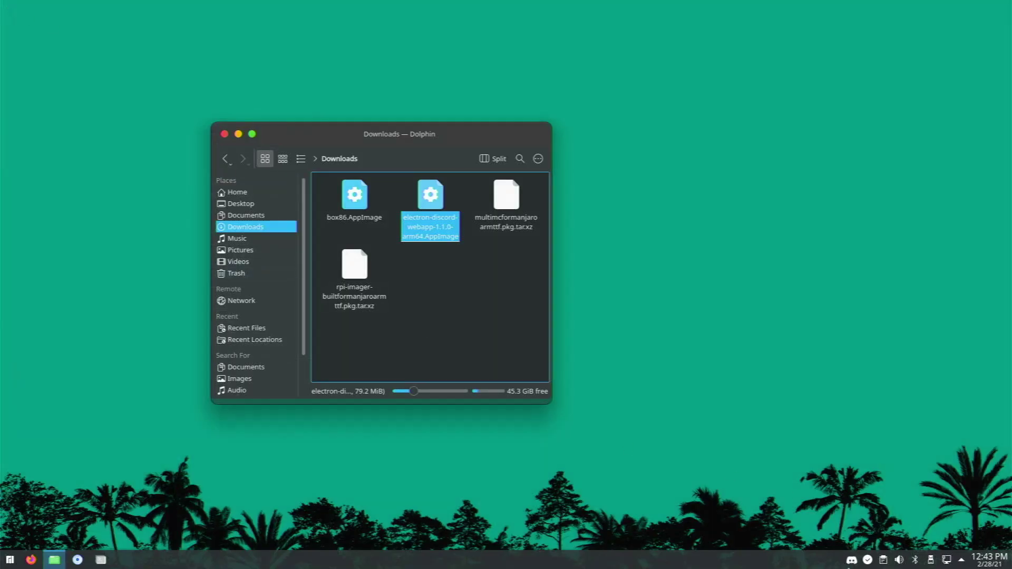
# - Quit Discord from its tray icon and close Dolphin
pyautogui.rightClick(855, 562)
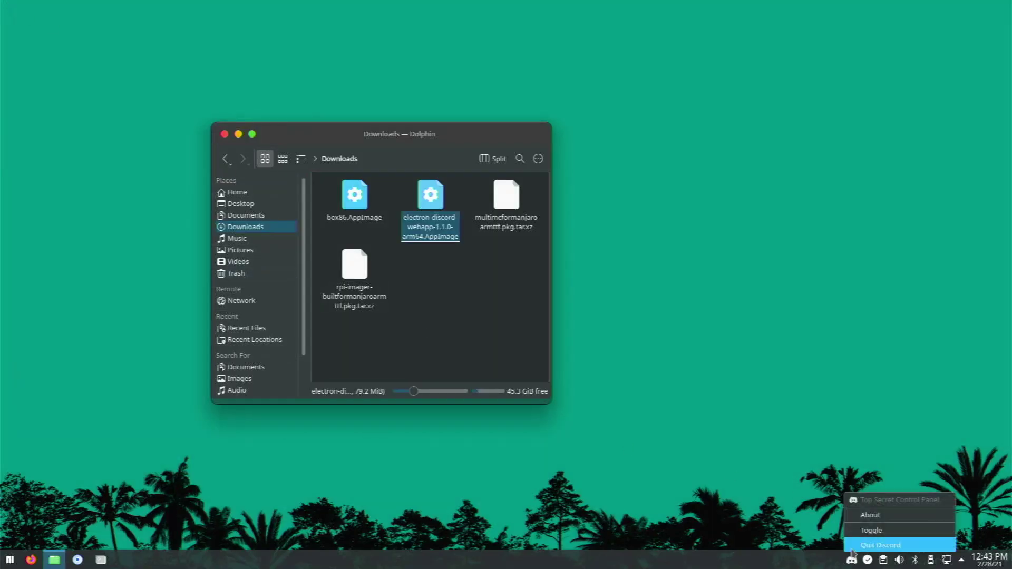
pyautogui.click(854, 547)
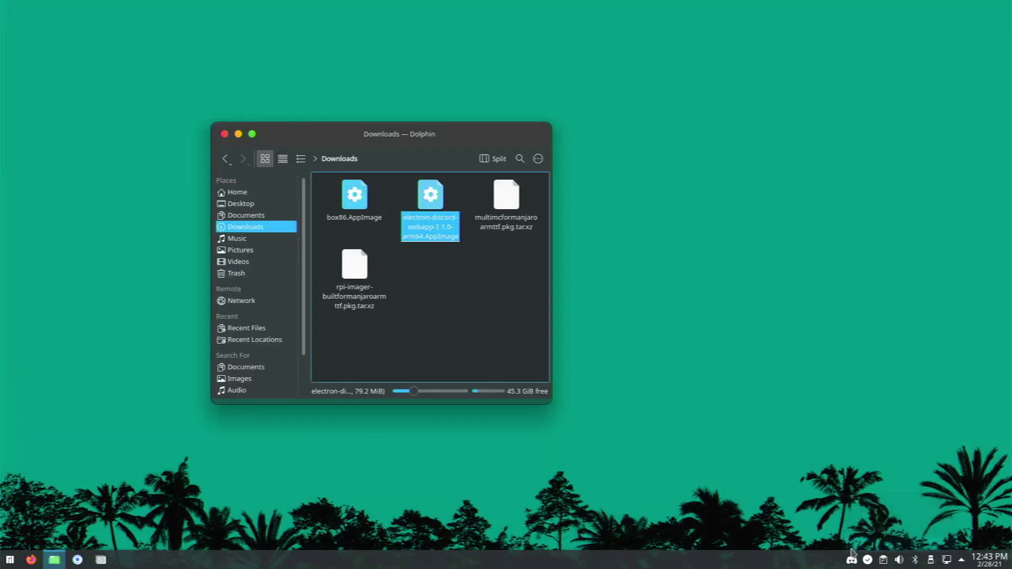
pyautogui.click(224, 135)
# - Find MultiMC in the launcher's Games category and launch it
pyautogui.click(9, 560)
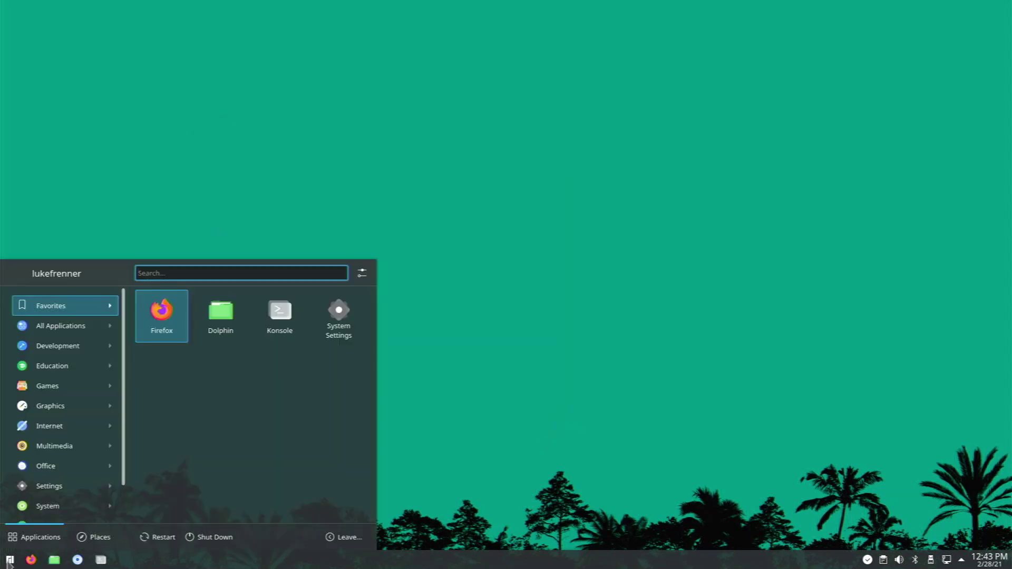
pyautogui.moveTo(62, 372)
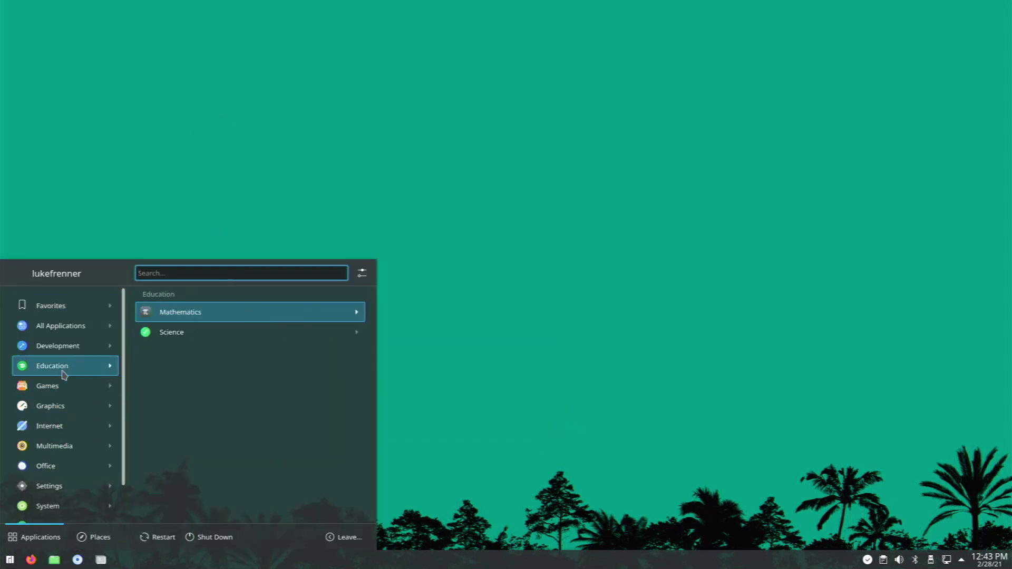
pyautogui.moveTo(53, 464)
pyautogui.scroll(-2, 55, 464)
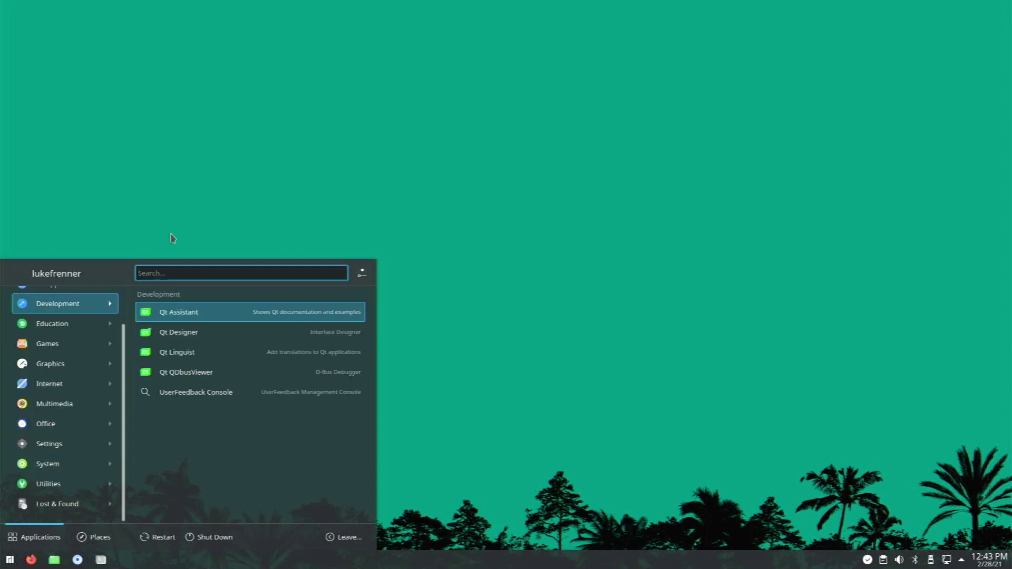
pyautogui.write('l')
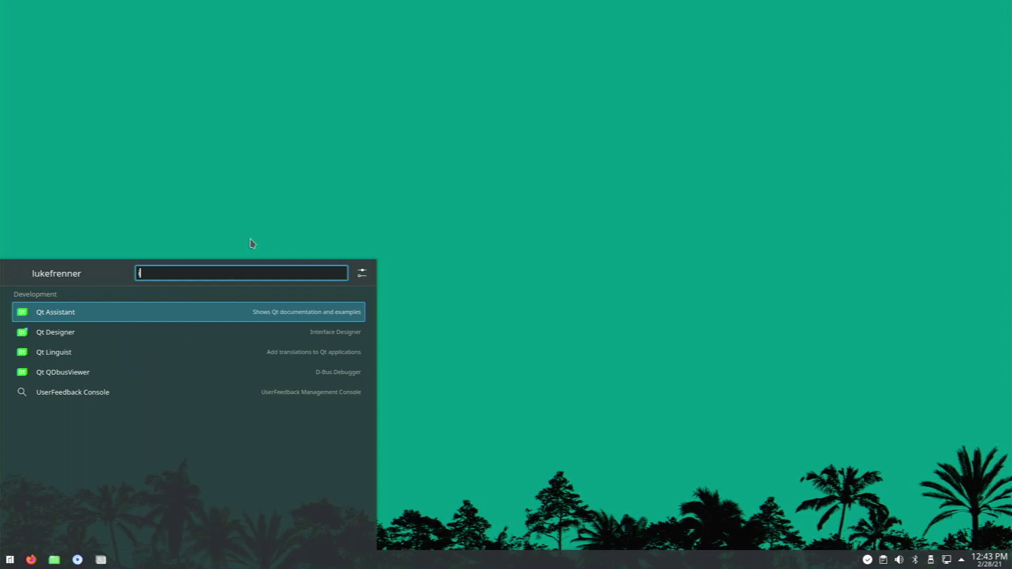
pyautogui.write('mage')
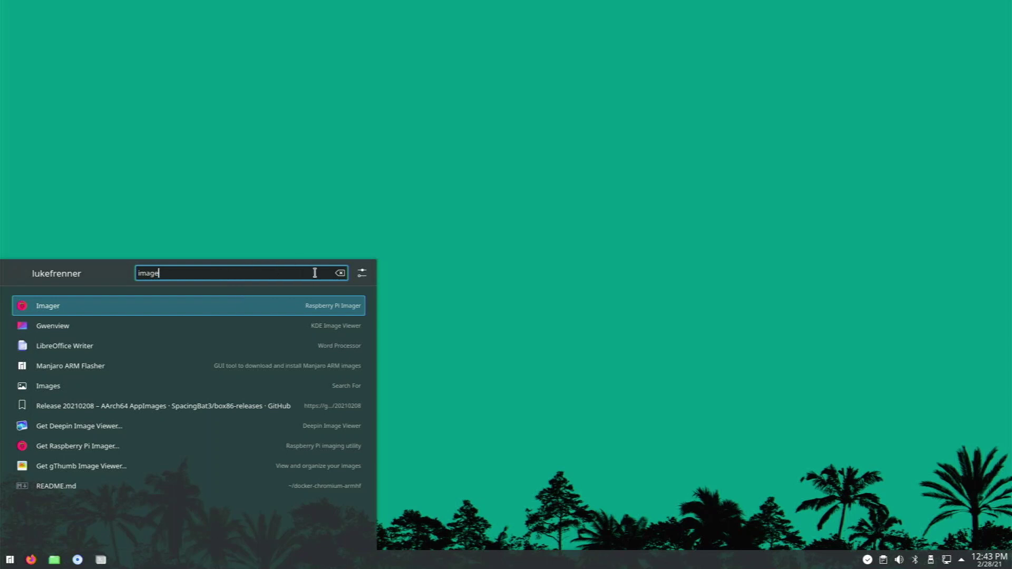
pyautogui.click(340, 273)
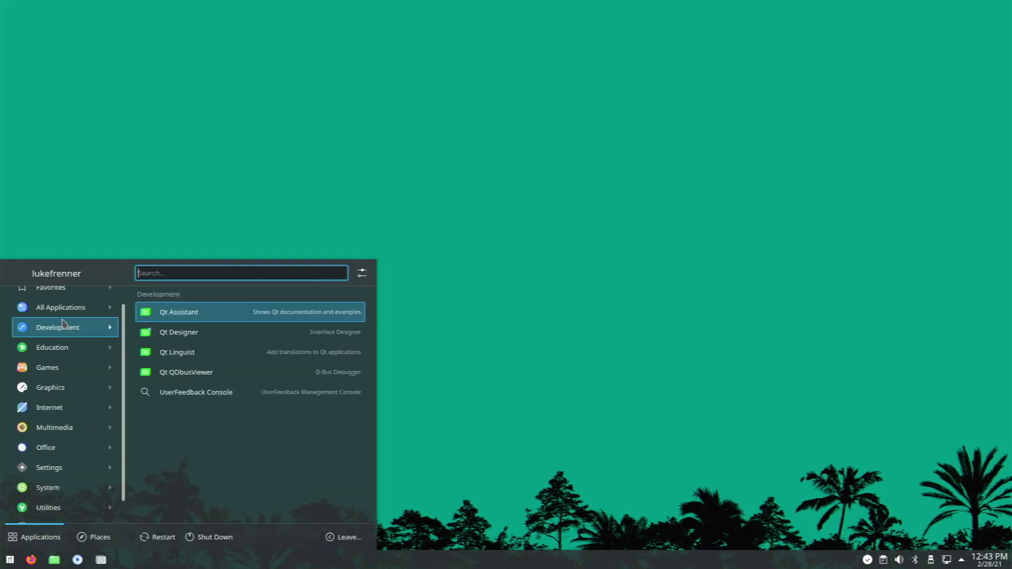
pyautogui.moveTo(58, 347)
pyautogui.scroll(1, 63, 369)
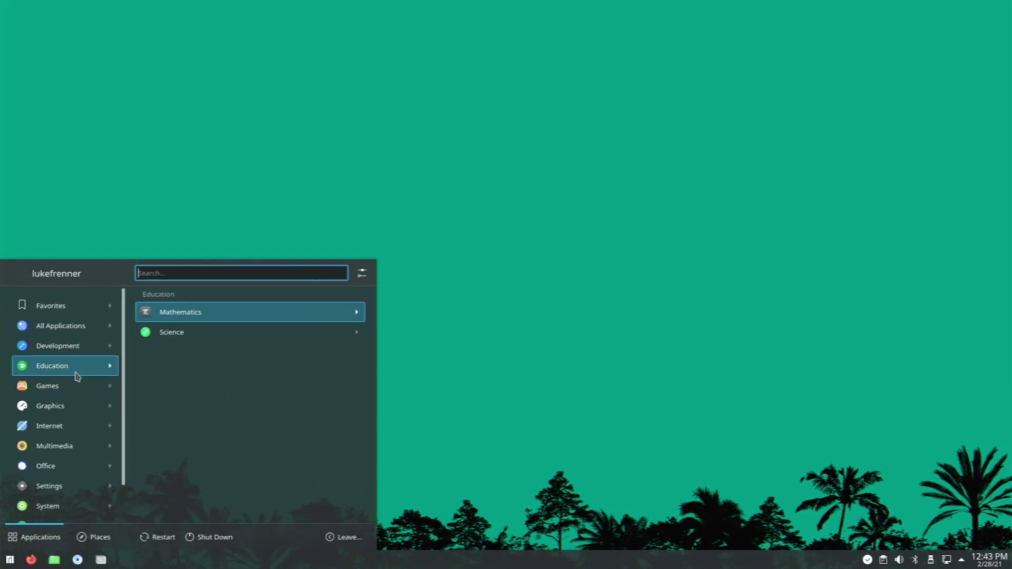
pyautogui.moveTo(102, 394)
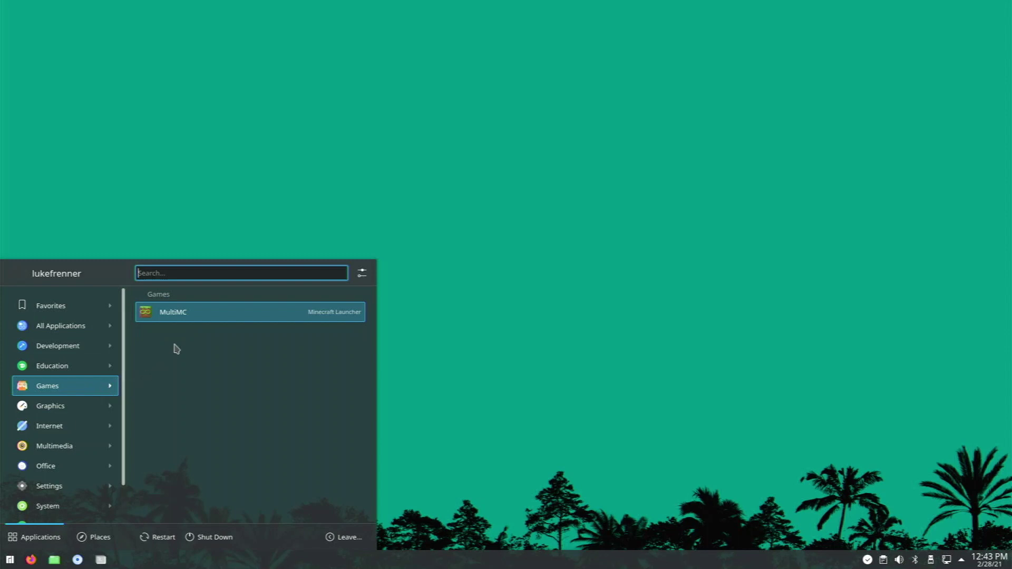
pyautogui.click(178, 316)
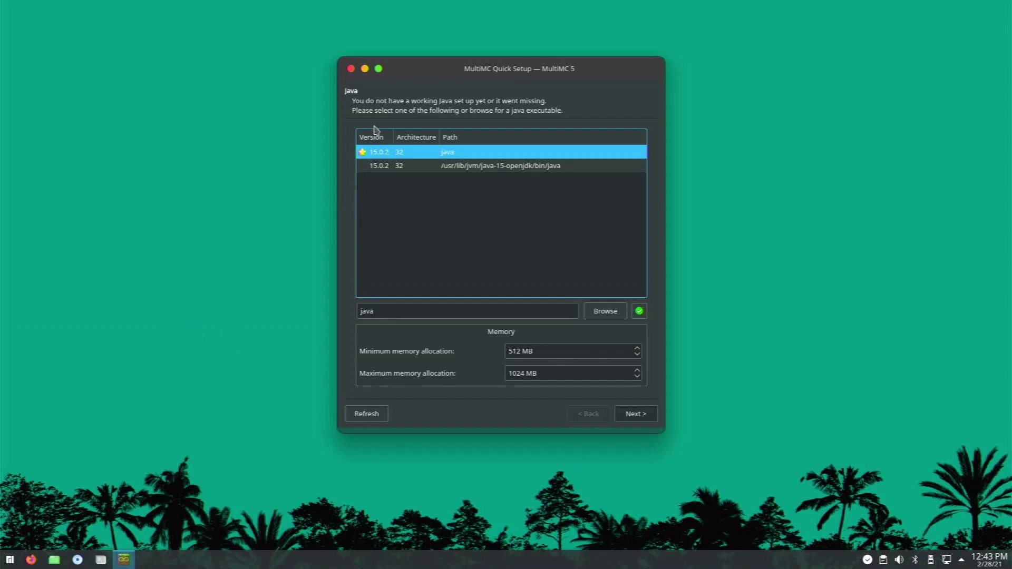
# - Dismiss MultiMC's Java quick setup, then close the MultiMC 5 main window
pyautogui.moveTo(407, 73); pyautogui.dragTo(332, 85)
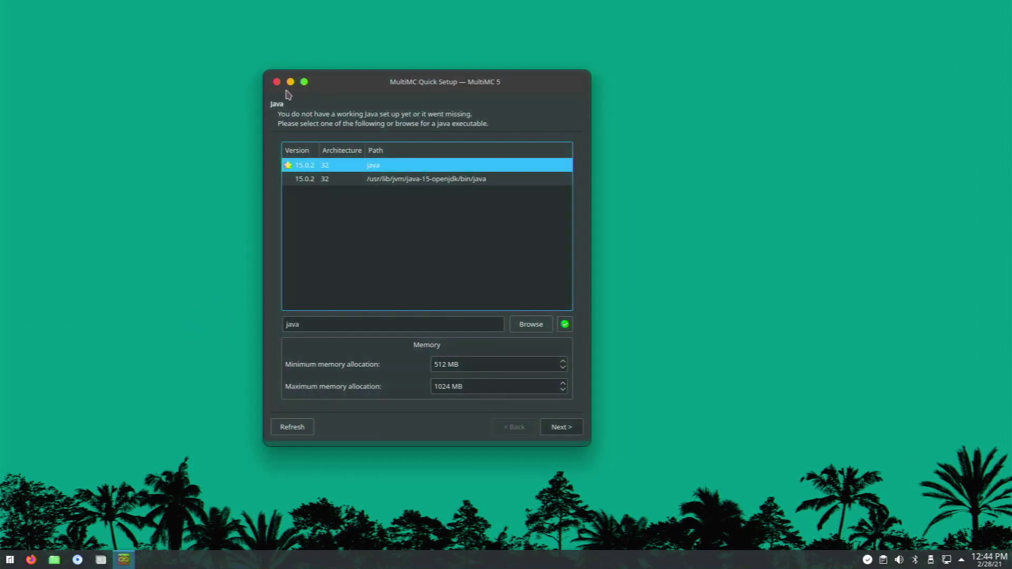
pyautogui.click(276, 83)
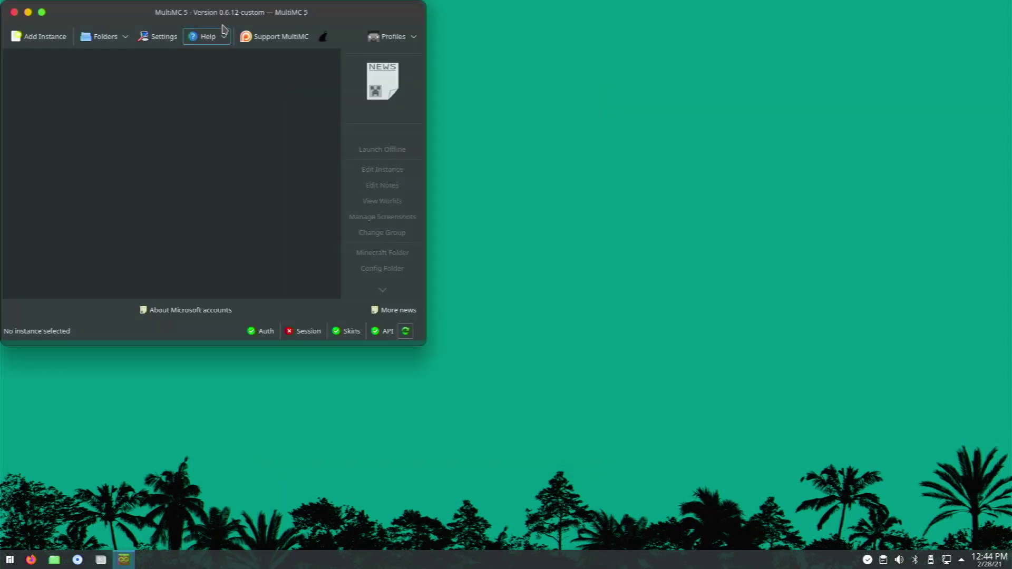
pyautogui.moveTo(230, 20); pyautogui.dragTo(340, 91)
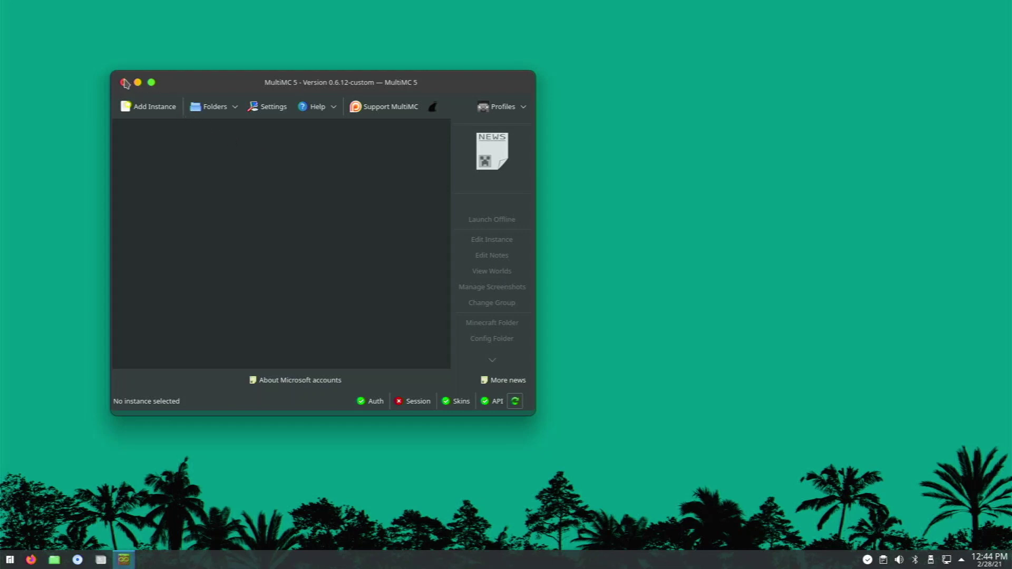
pyautogui.click(124, 82)
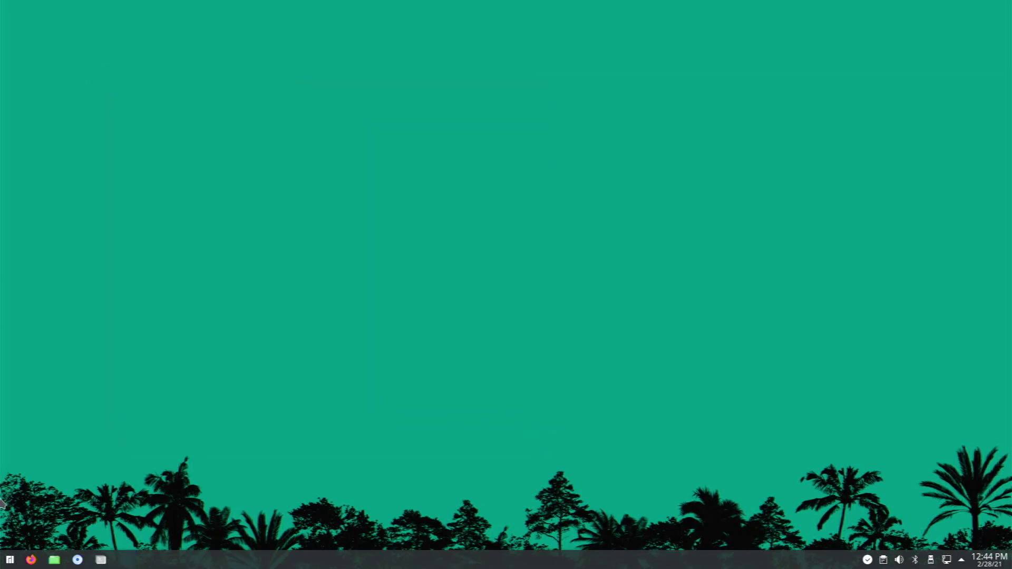
# - Launch System Settings from the launcher and open Appearance's Global Theme page
pyautogui.click(10, 559)
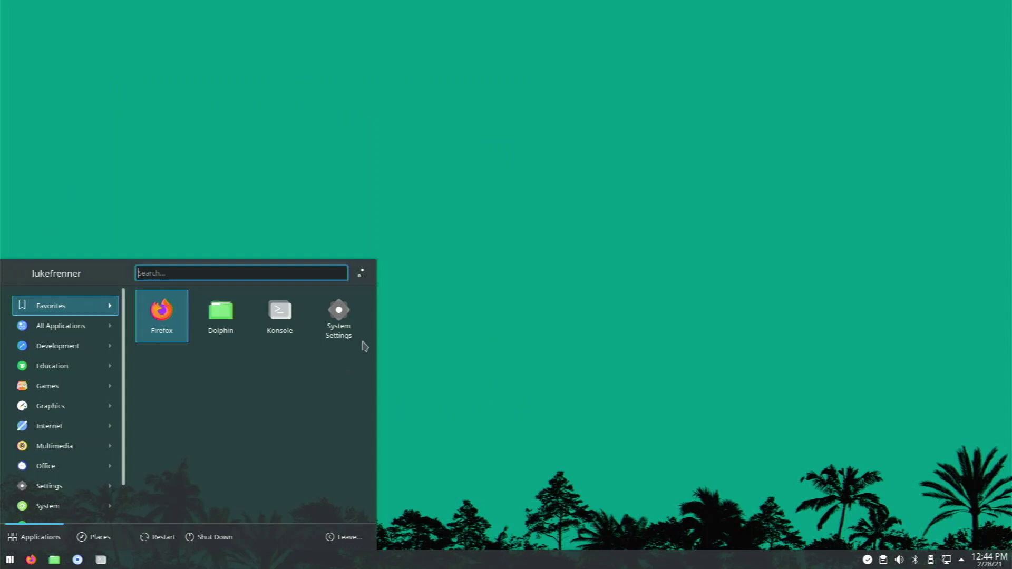
pyautogui.click(338, 316)
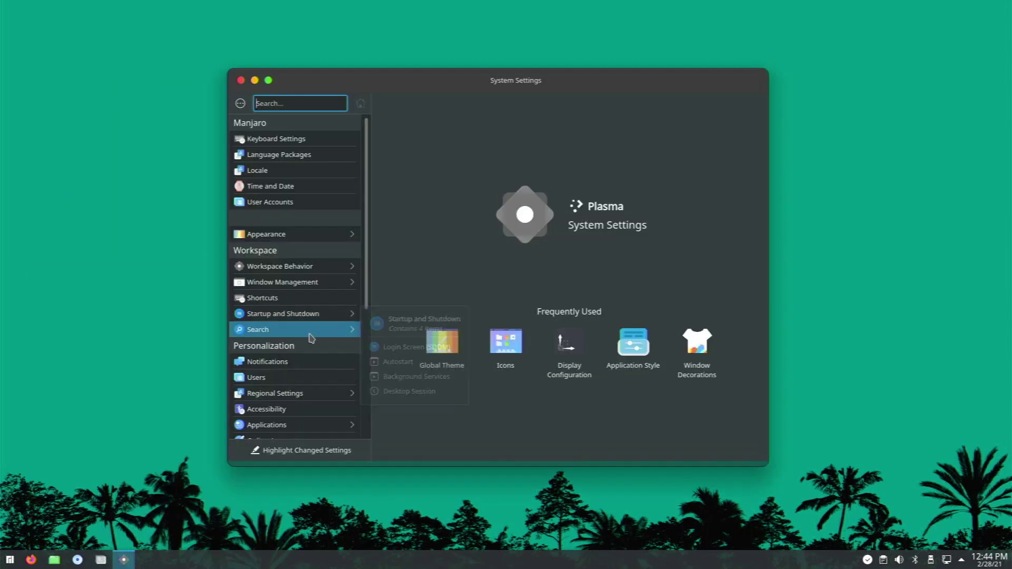
pyautogui.scroll(-3, 306, 345)
pyautogui.scroll(5, 304, 357)
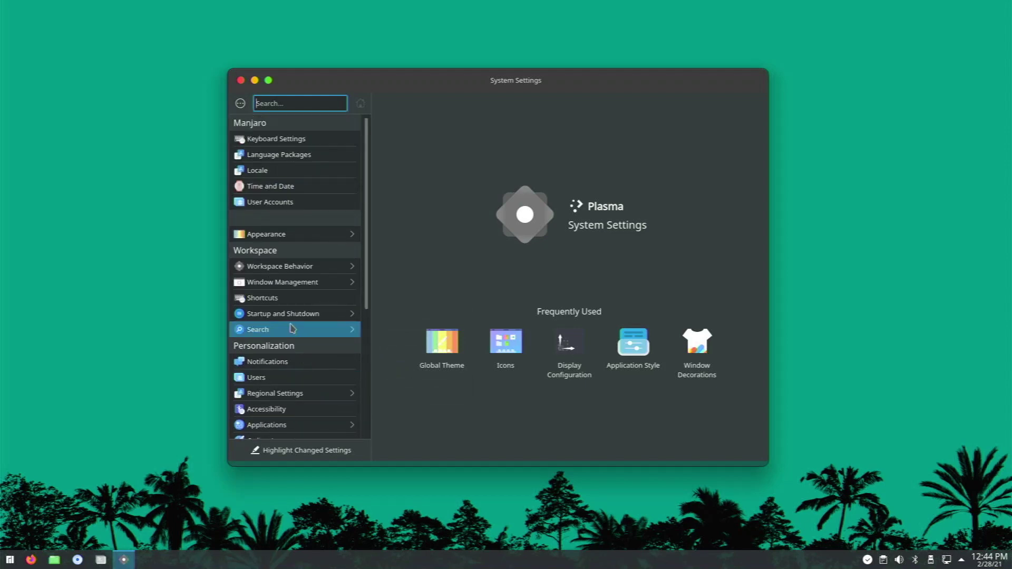
pyautogui.click(276, 232)
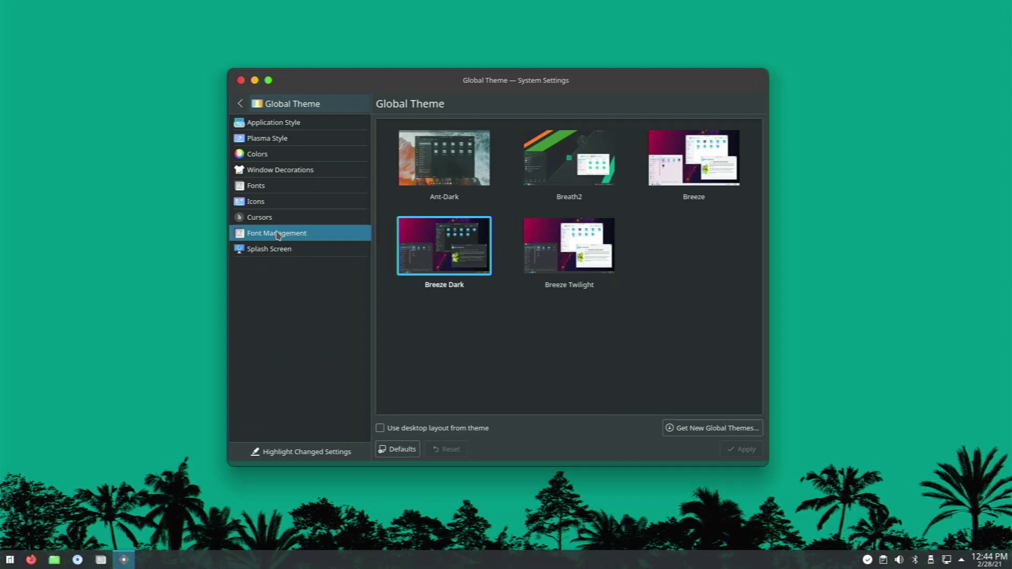
pyautogui.click(303, 117)
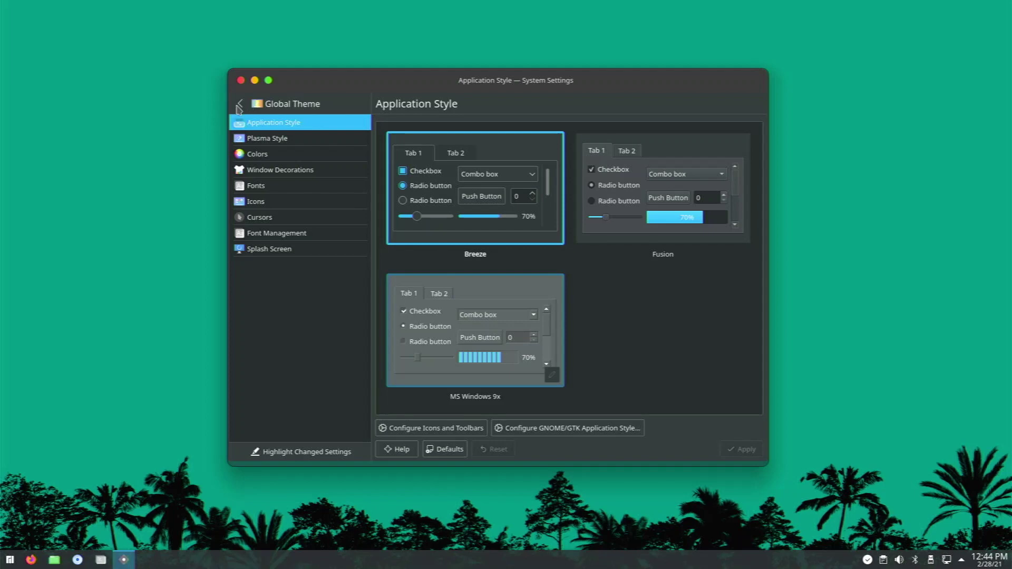
pyautogui.click(239, 105)
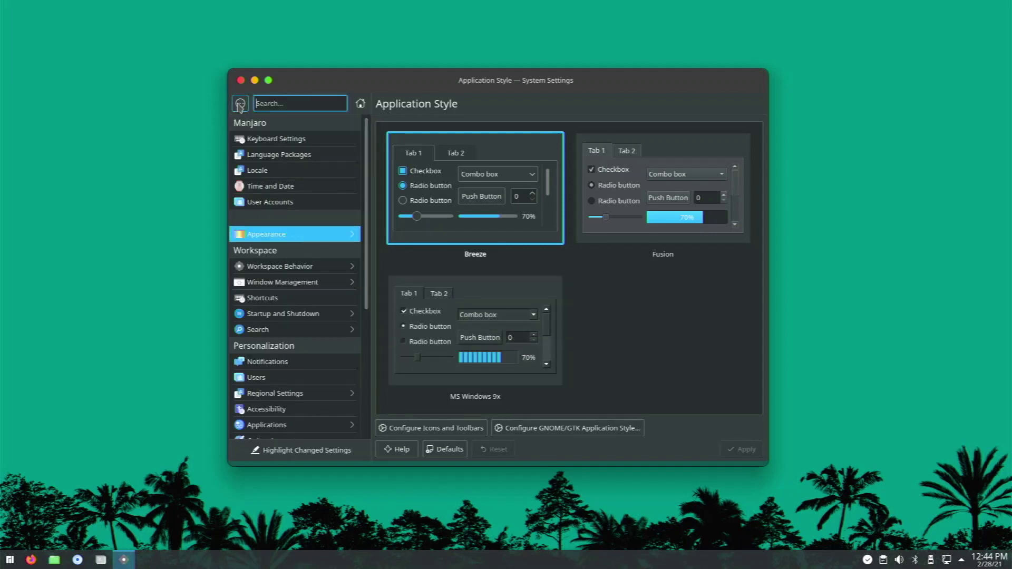
pyautogui.click(288, 237)
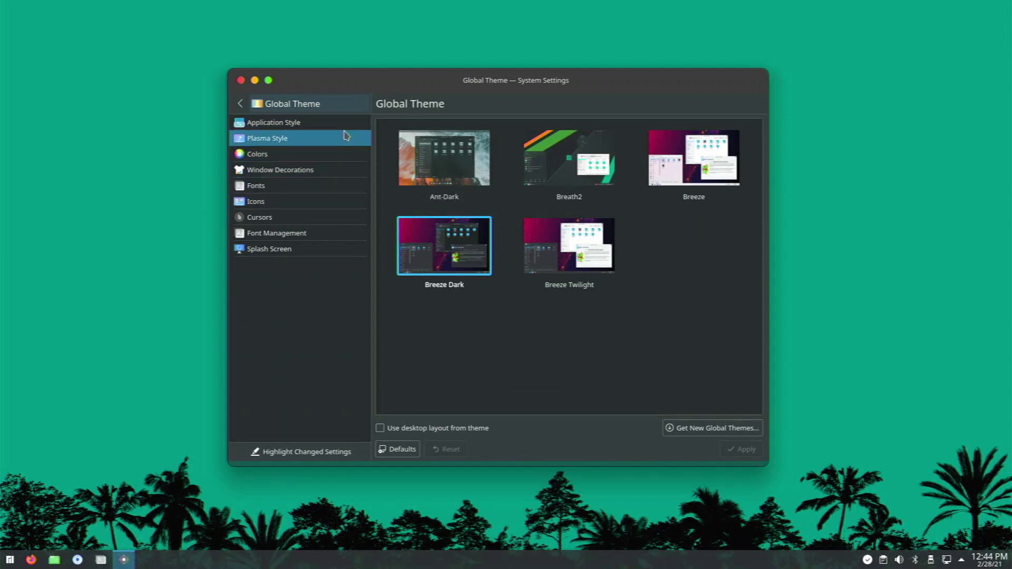
pyautogui.moveTo(457, 245)
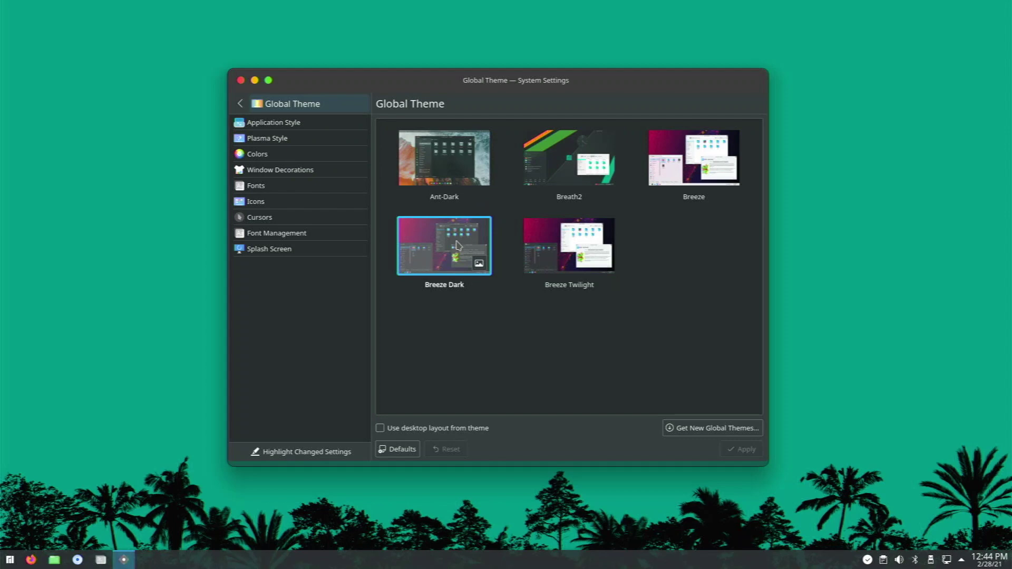
pyautogui.click(310, 170)
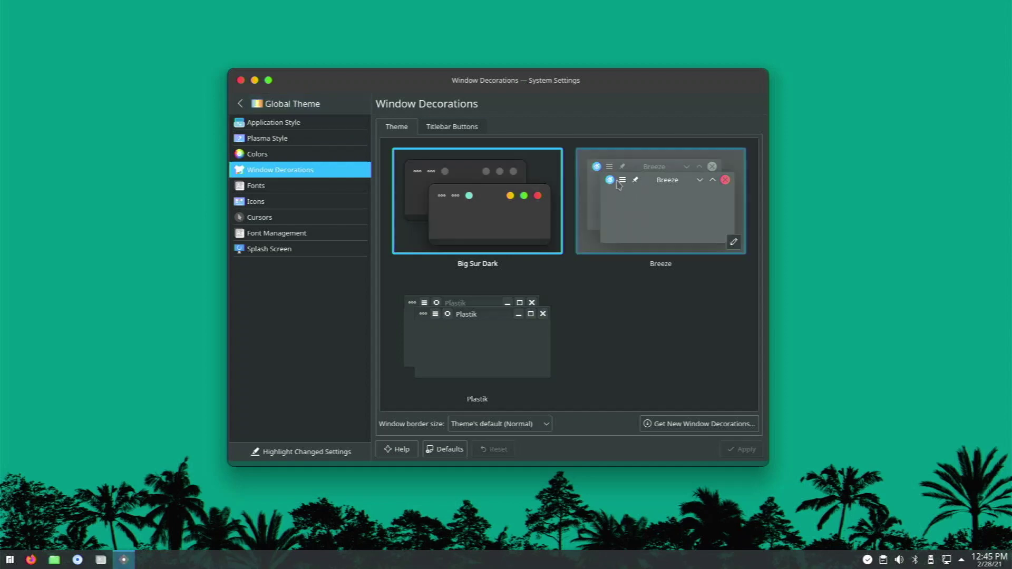
# - Inspect the Big Sur Dark titlebar button layout, shift the window left, then open Icons
pyautogui.click(453, 125)
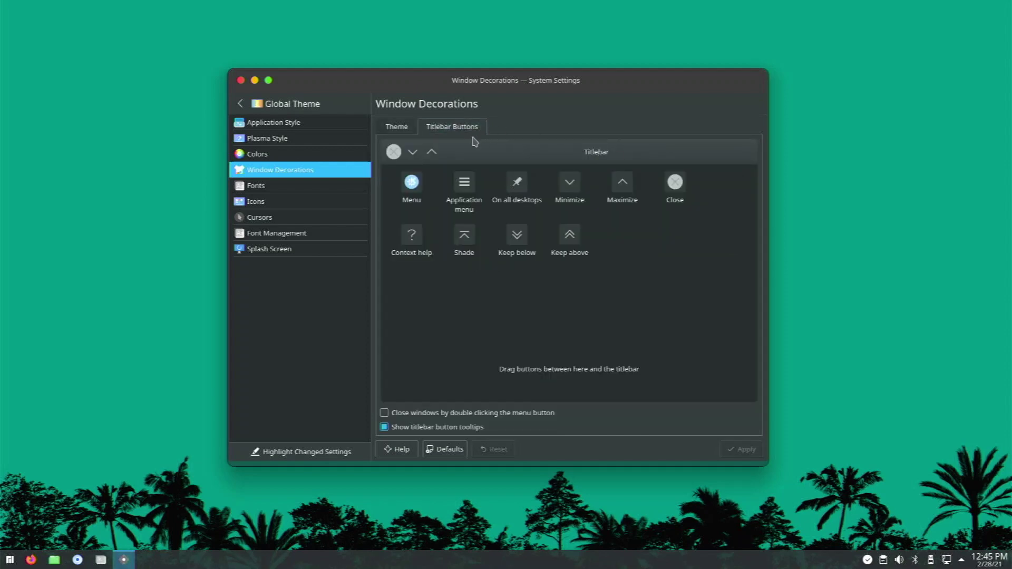
pyautogui.moveTo(432, 151)
pyautogui.mouseDown()
pyautogui.moveTo(689, 150)
pyautogui.moveTo(434, 150)
pyautogui.mouseUp()
pyautogui.moveTo(302, 93); pyautogui.dragTo(266, 94)
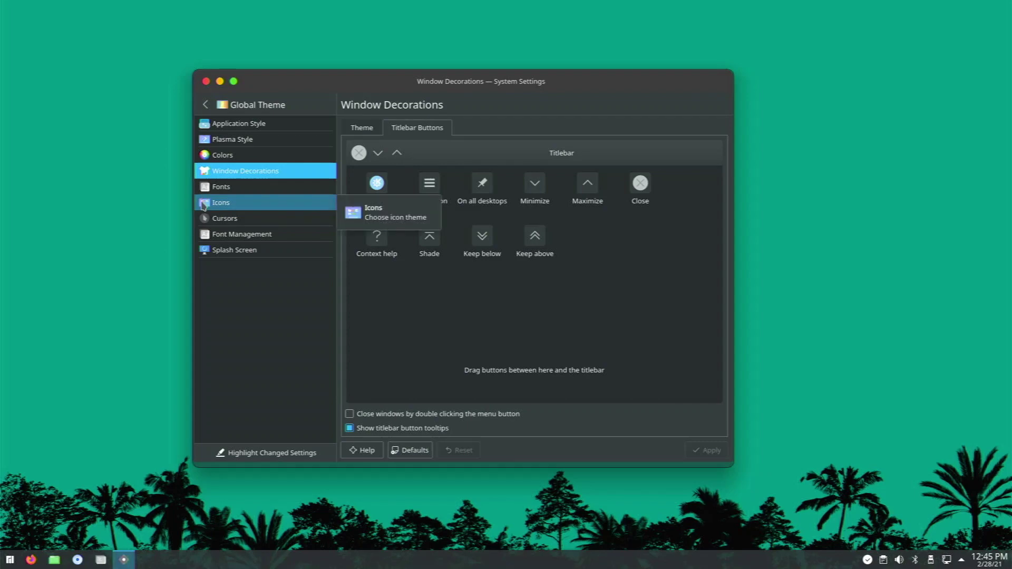
pyautogui.click(204, 205)
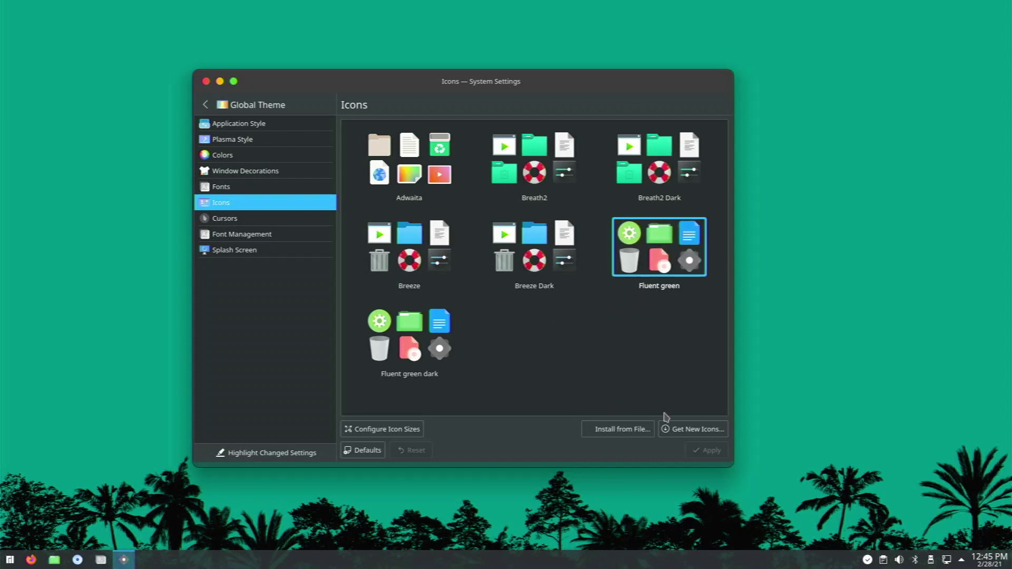
# - Browse the downloadable icon themes list, close it, and move on to Cursors
pyautogui.click(671, 427)
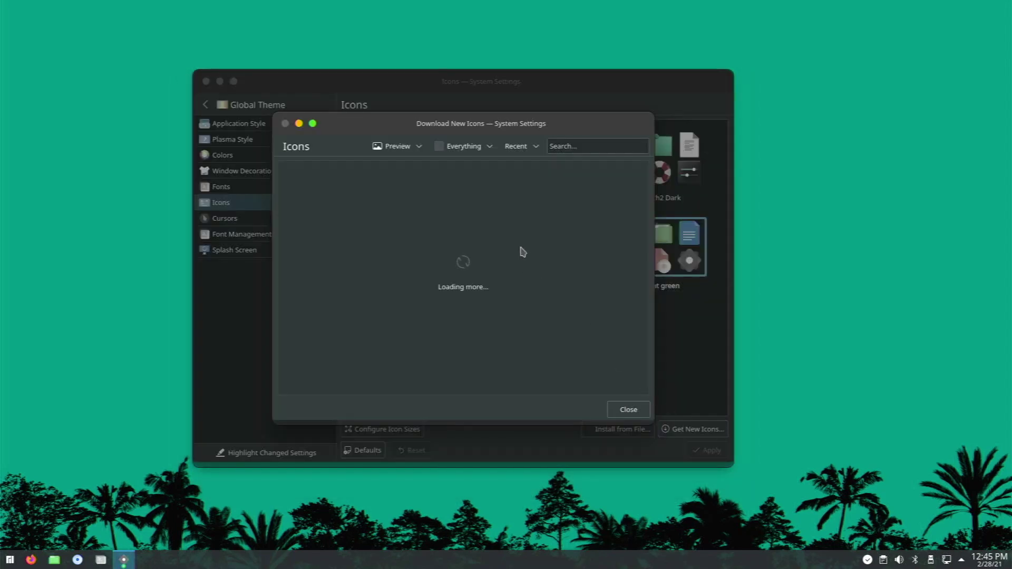
pyautogui.scroll(-10, 389, 290)
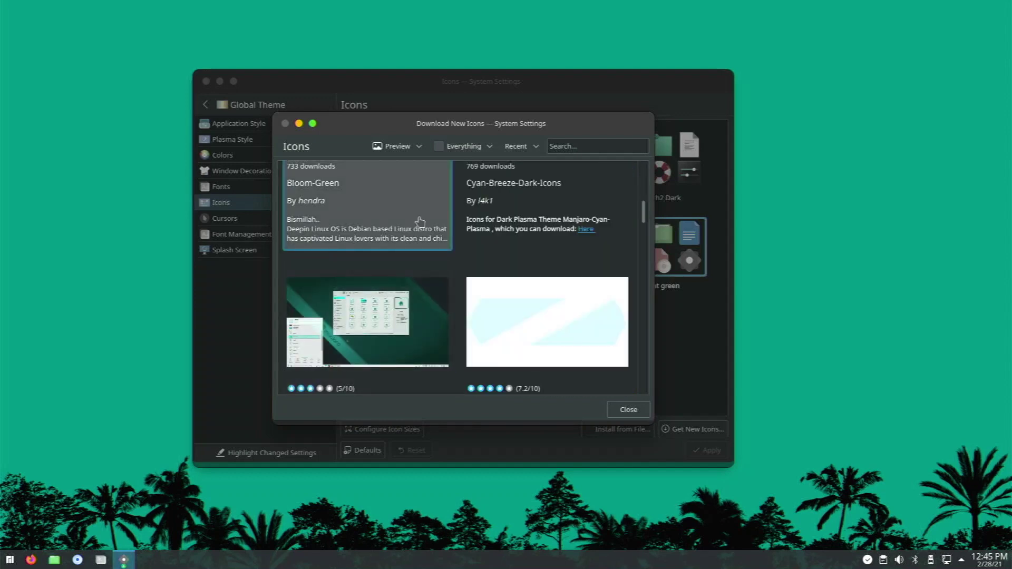
pyautogui.scroll(-5, 444, 211)
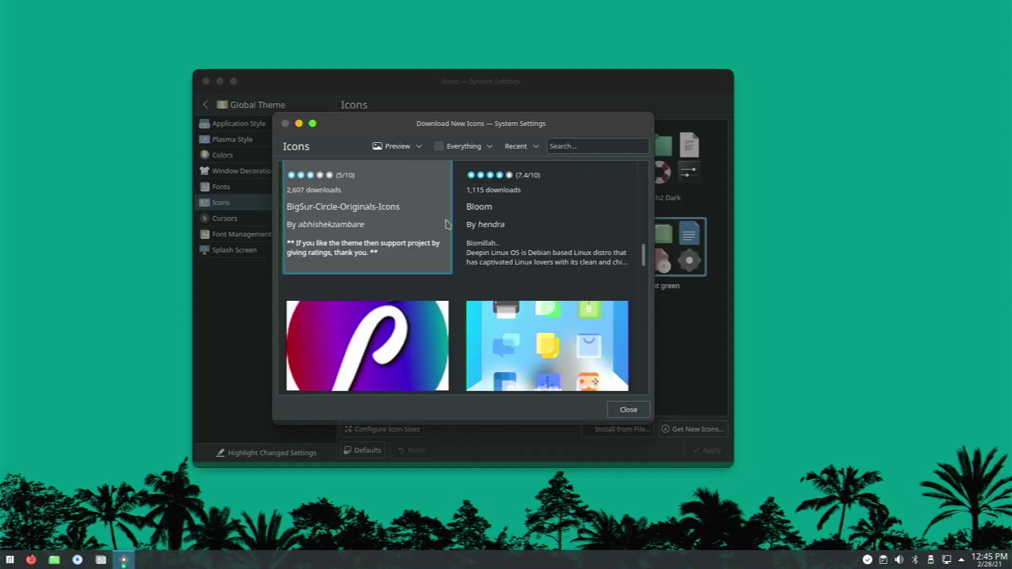
pyautogui.scroll(-3, 438, 229)
pyautogui.scroll(-3, 457, 234)
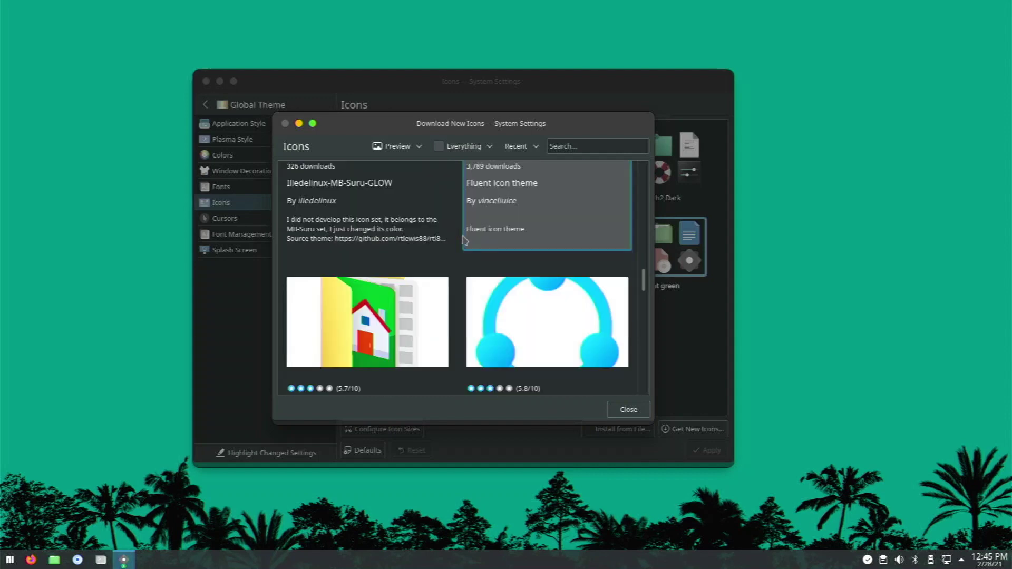
pyautogui.scroll(-3, 466, 241)
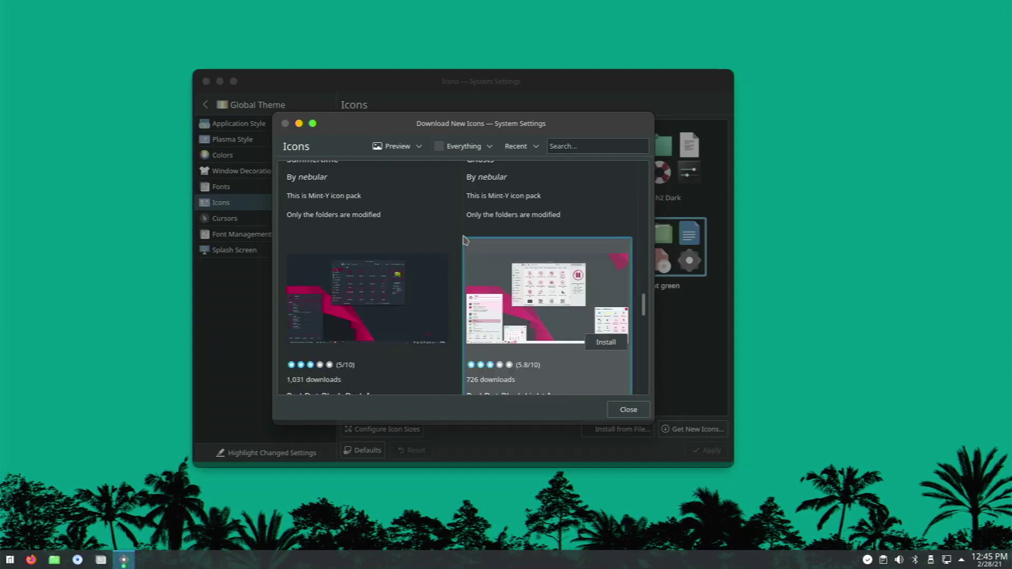
pyautogui.click(642, 410)
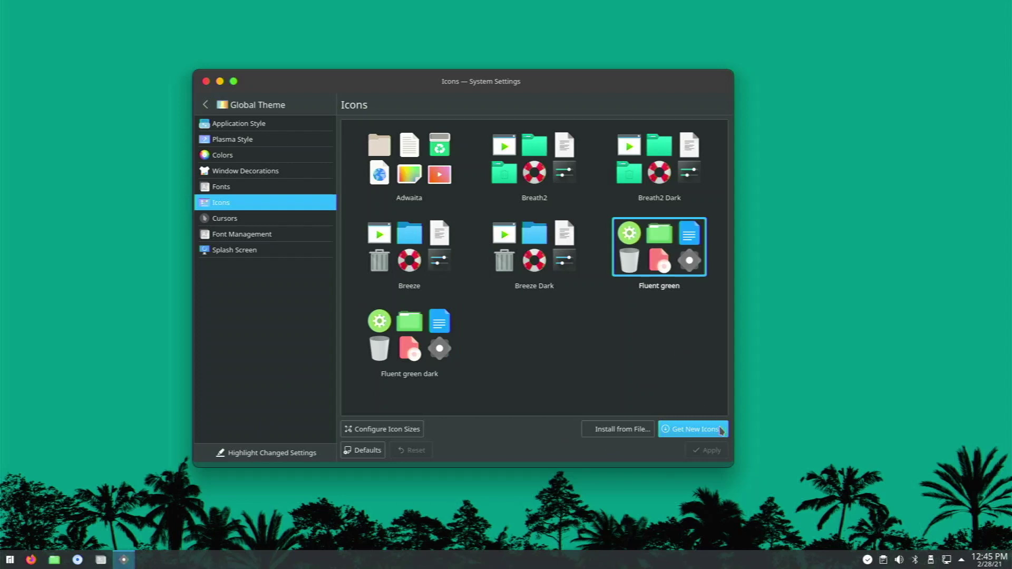
pyautogui.click(288, 224)
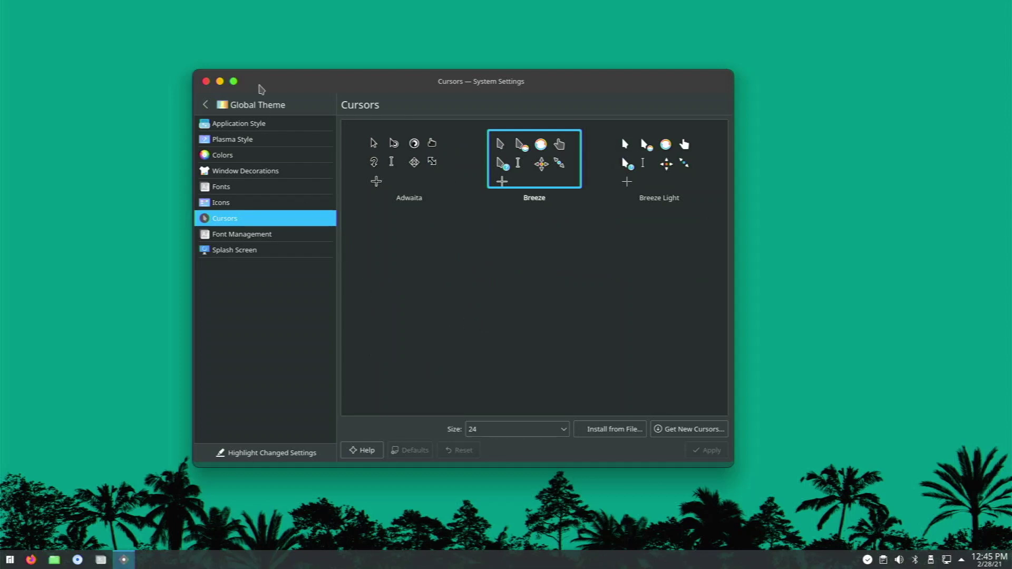
# - Return to the main settings categories, close System Settings, and open the application launcher
pyautogui.moveTo(268, 85)
pyautogui.mouseDown()
pyautogui.moveTo(323, 90)
pyautogui.moveTo(264, 85)
pyautogui.mouseUp()
pyautogui.click(202, 101)
pyautogui.scroll(-5, 260, 210)
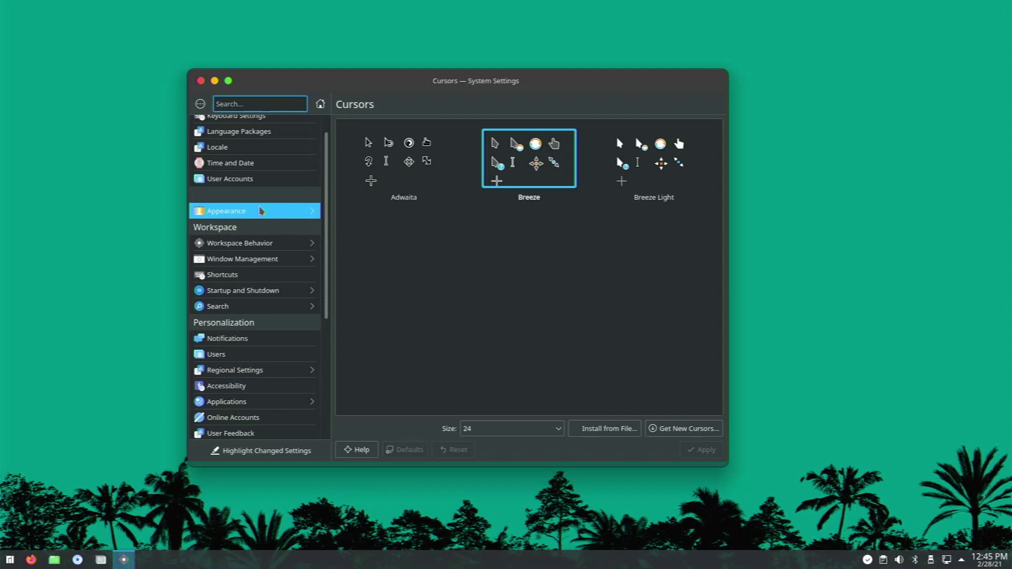
pyautogui.scroll(5, 253, 200)
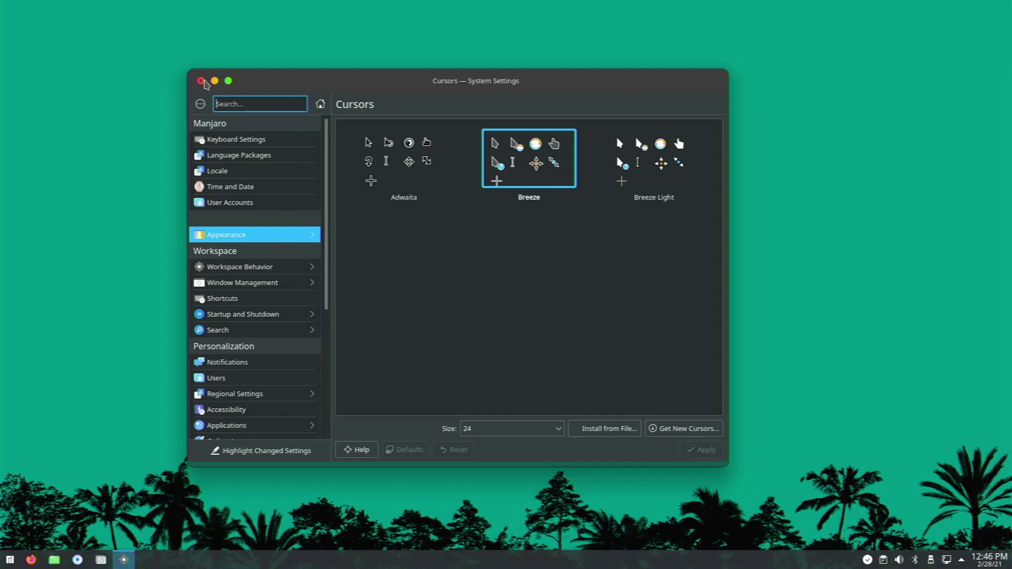
pyautogui.click(201, 81)
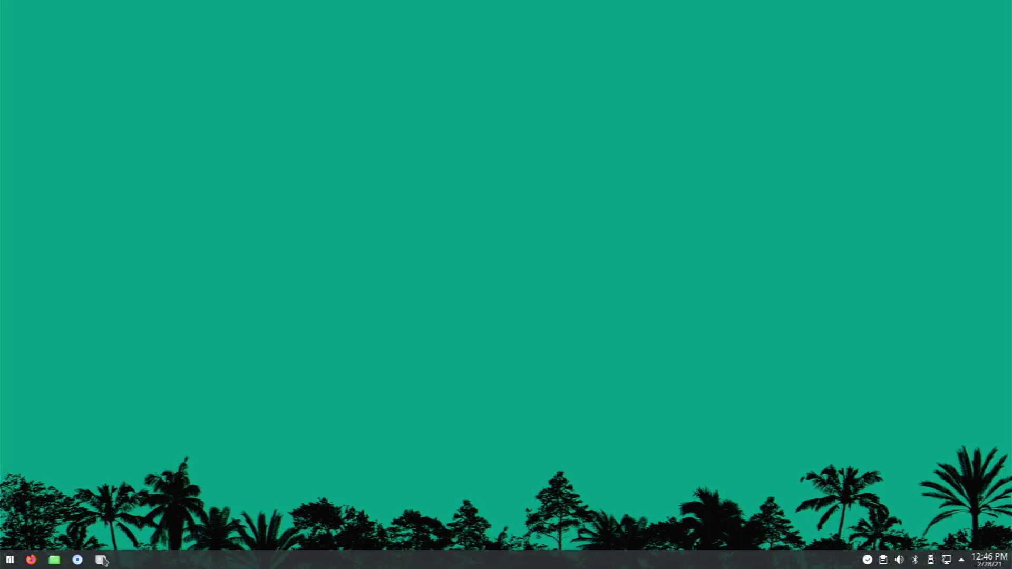
pyautogui.click(10, 560)
# - Dismiss the application launcher and start Konsole from the taskbar
pyautogui.moveTo(45, 484)
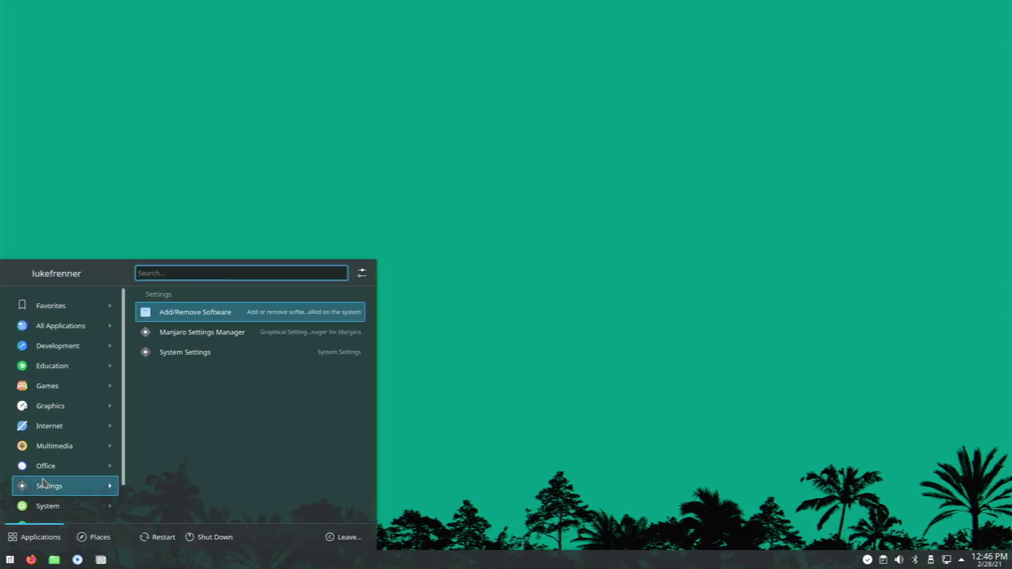
pyautogui.click(288, 224)
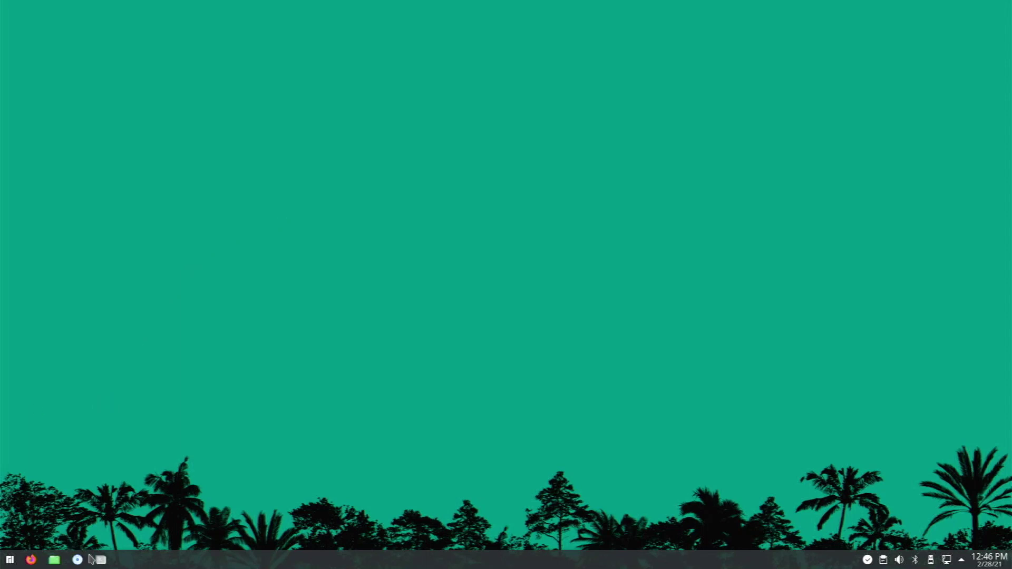
pyautogui.click(101, 560)
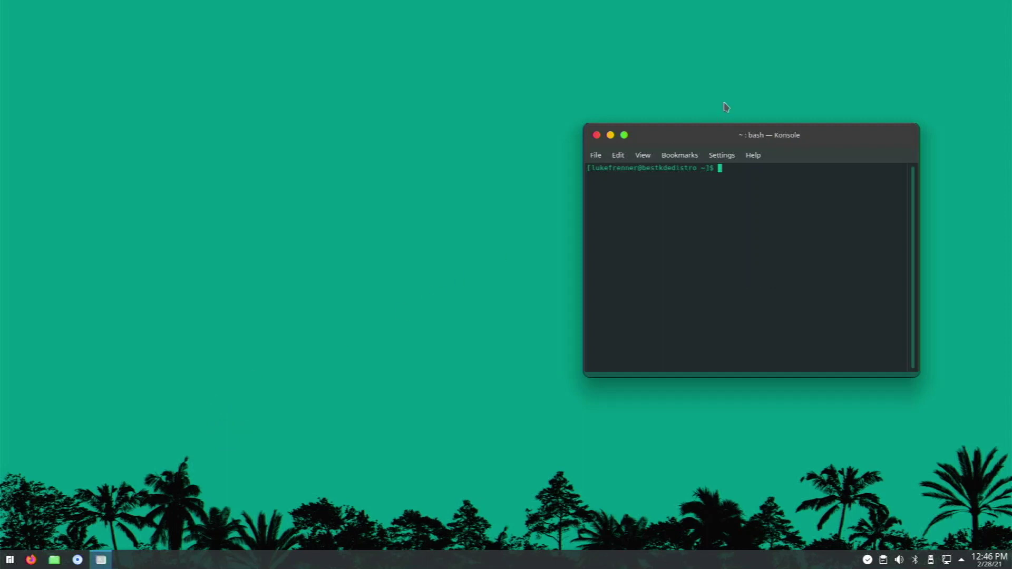
# - Center the Konsole window and run neofetch
pyautogui.moveTo(725, 138); pyautogui.dragTo(558, 169)
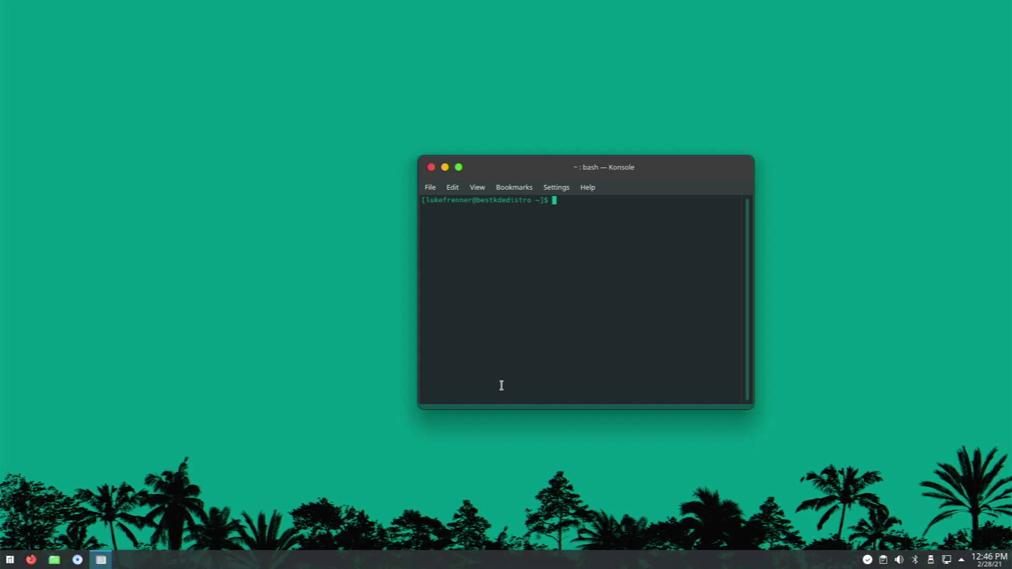
pyautogui.write('neofetch')
pyautogui.press('Return')
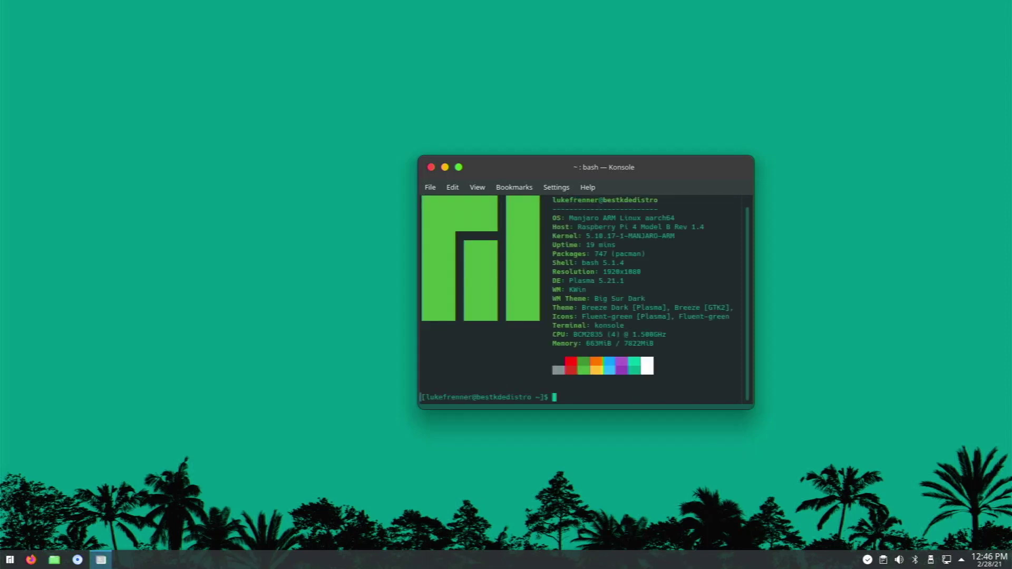
# - Review the neofetch output for Manjaro ARM on Raspberry Pi 4 Model B, briefly selecting text
pyautogui.scroll(1, 573, 328)
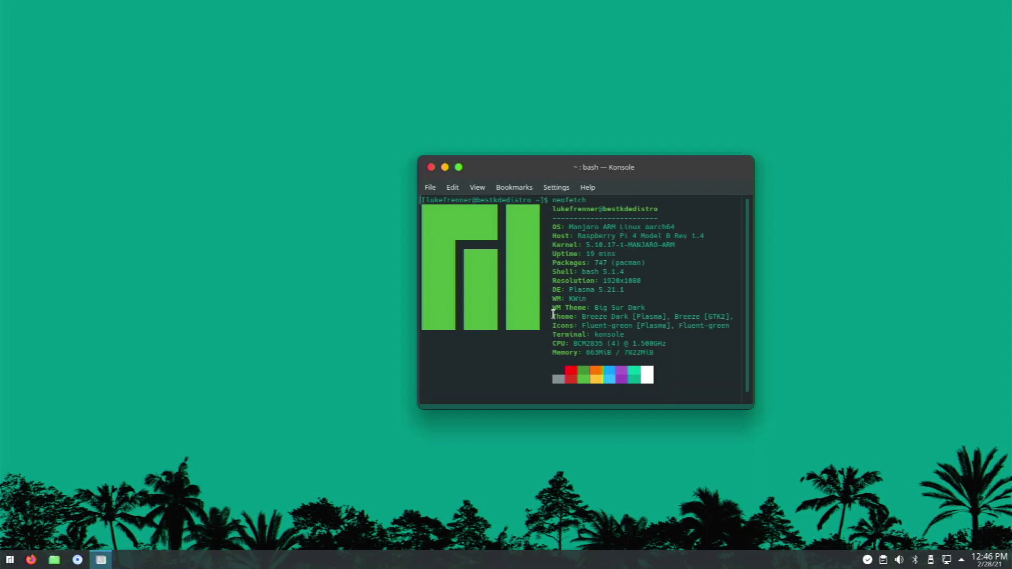
pyautogui.scroll(-1, 540, 294)
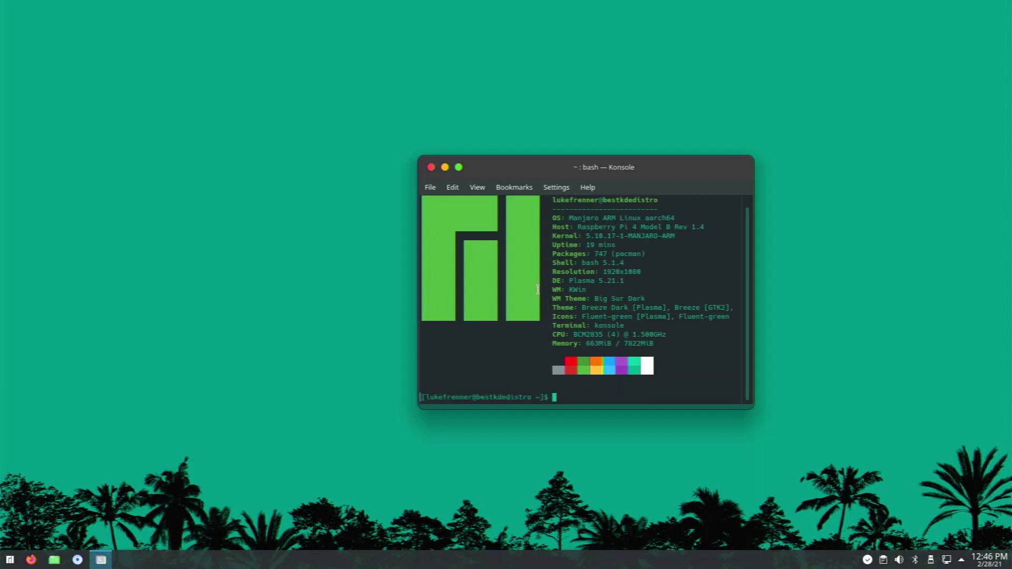
pyautogui.scroll(1, 537, 289)
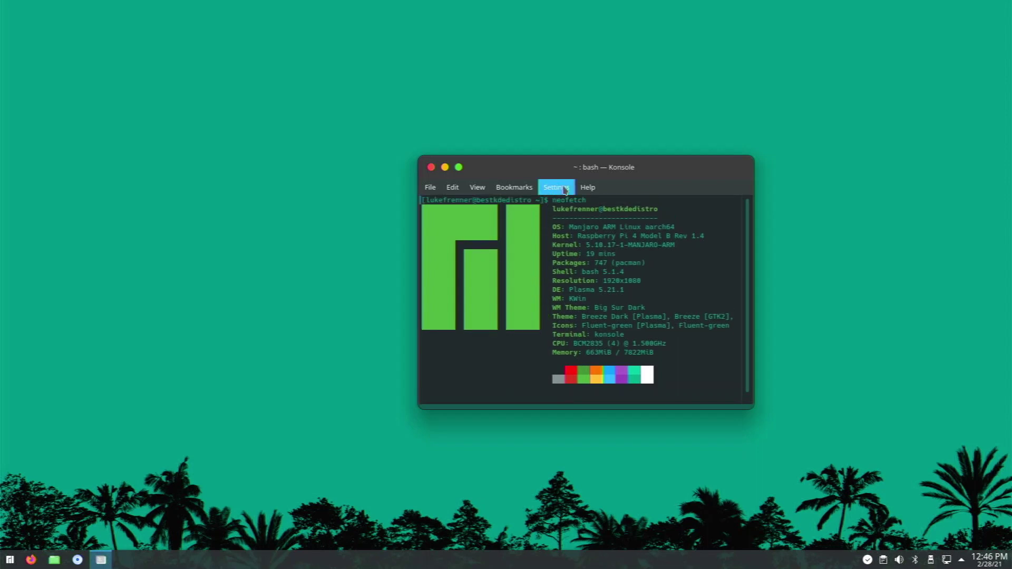
pyautogui.moveTo(606, 209); pyautogui.dragTo(682, 209)
pyautogui.click(681, 211)
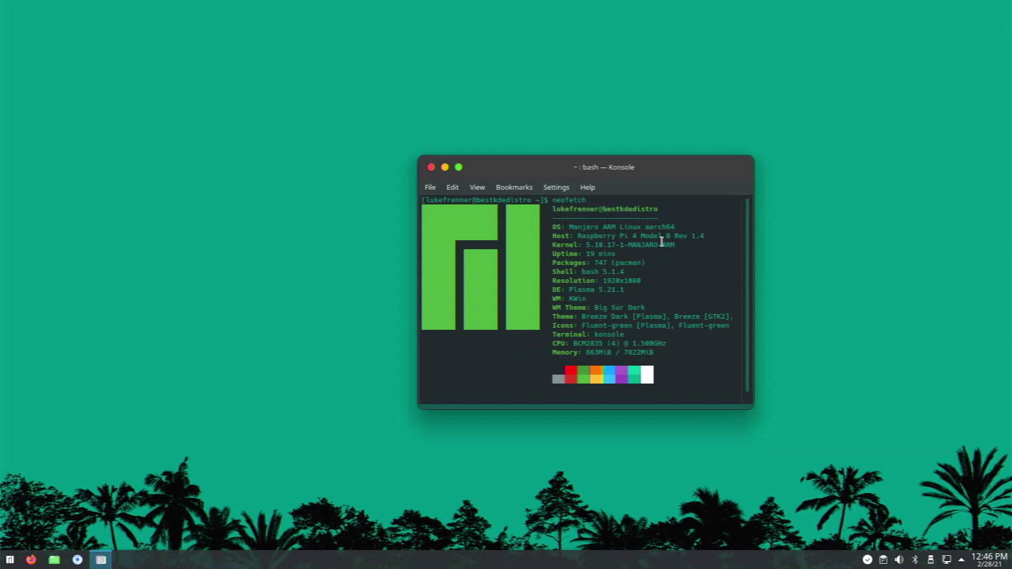